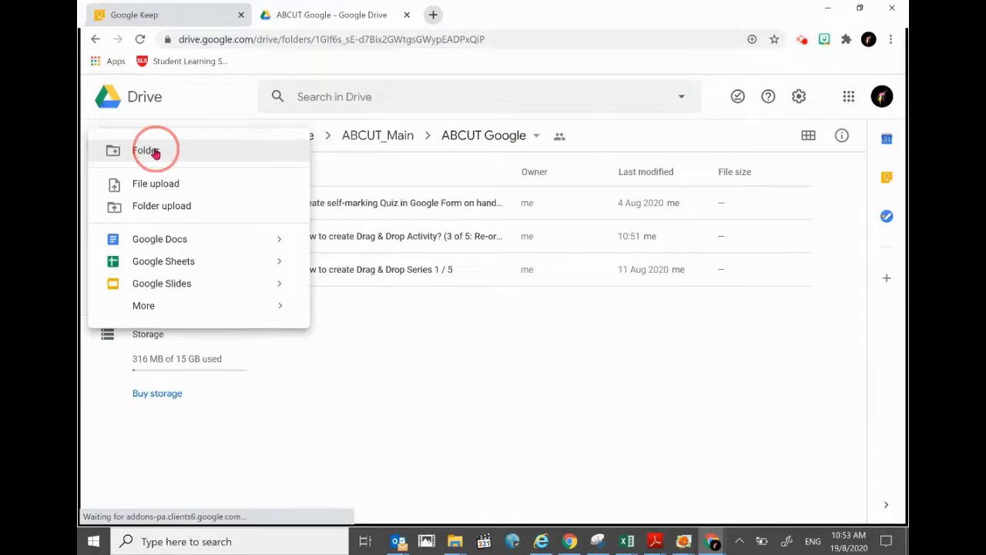
# Step: Create a new folder named "How to create Drag & Drop Activity? (2 of 5: Fill in Blank)" in ABCUT Google
pyautogui.write('How to create Drag & Drop Activity? (3 of 5:')
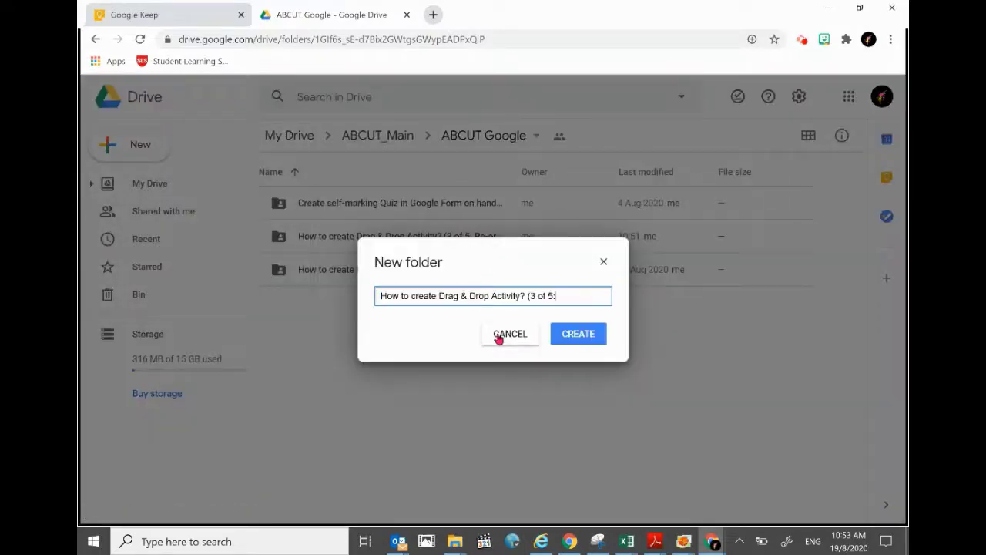
pyautogui.click(537, 295)
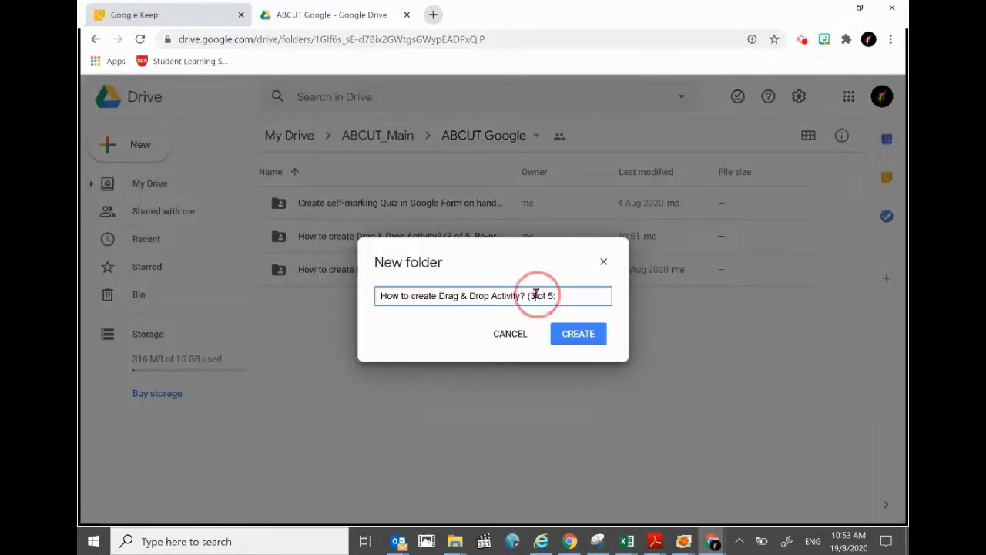
pyautogui.press('BackSpace')
pyautogui.write('2')
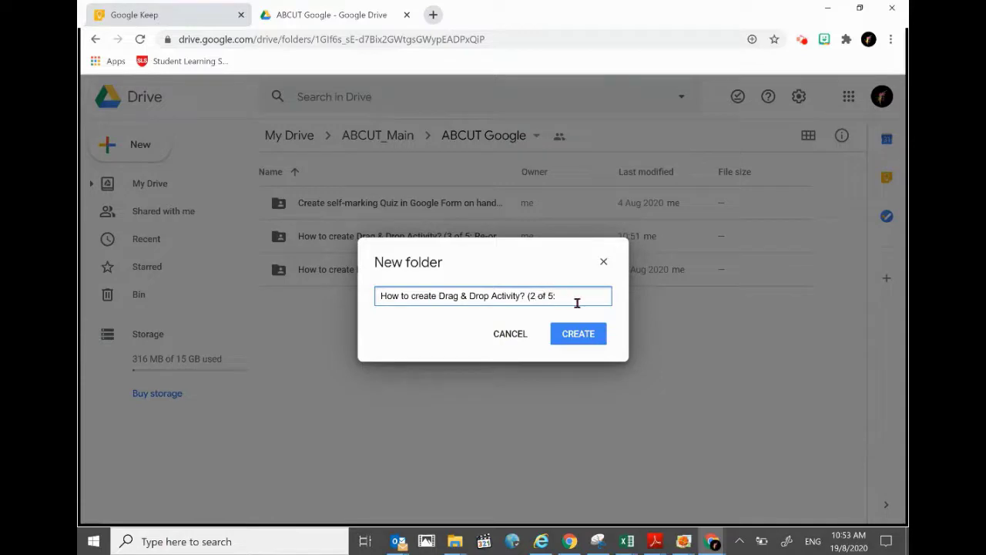
pyautogui.click(575, 299)
pyautogui.write('Fill in Blank)')
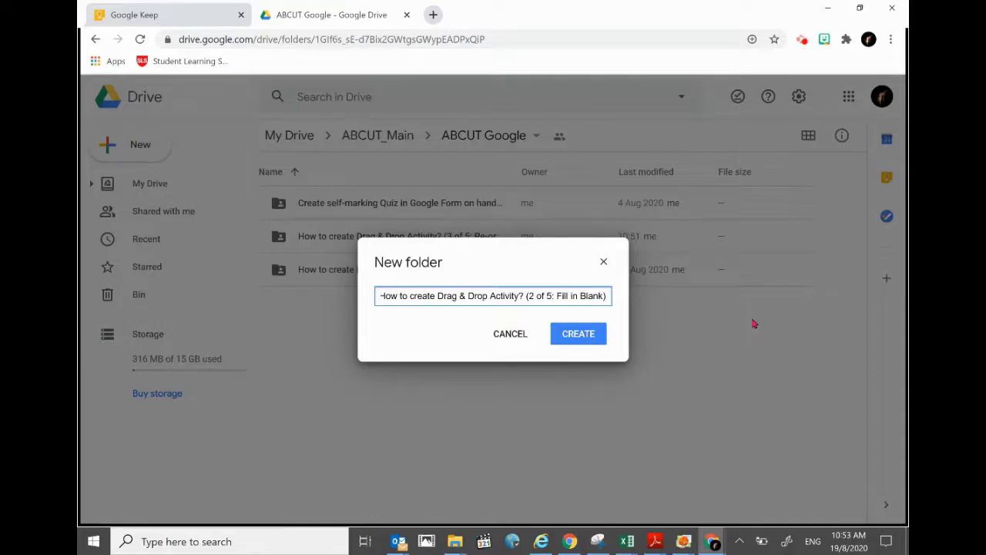
pyautogui.click(603, 336)
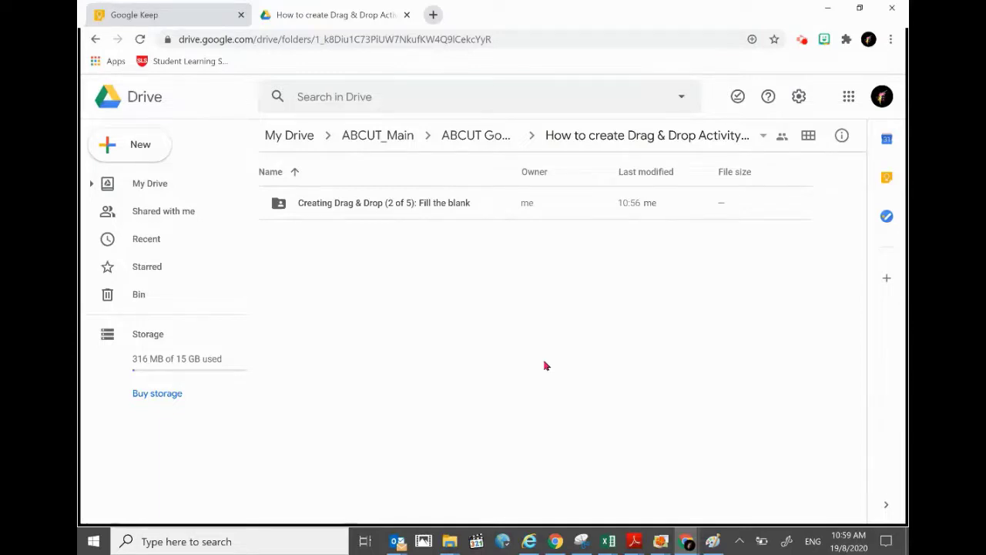
# Step: Create a Google Slides presentation in the shared folder and title it "Creating Drag & Drop (2 of 5): Fill the blank"
pyautogui.click(140, 149)
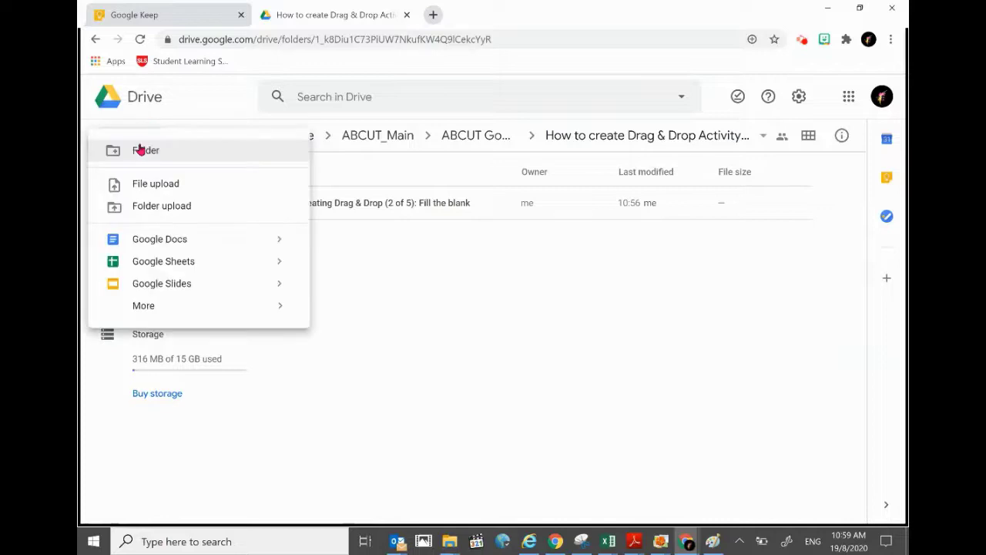
pyautogui.click(150, 289)
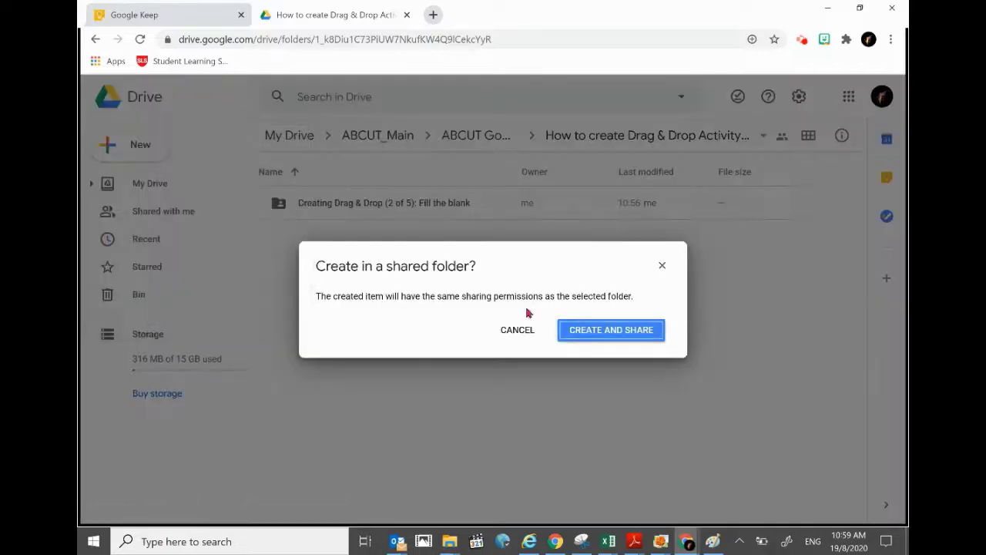
pyautogui.click(611, 335)
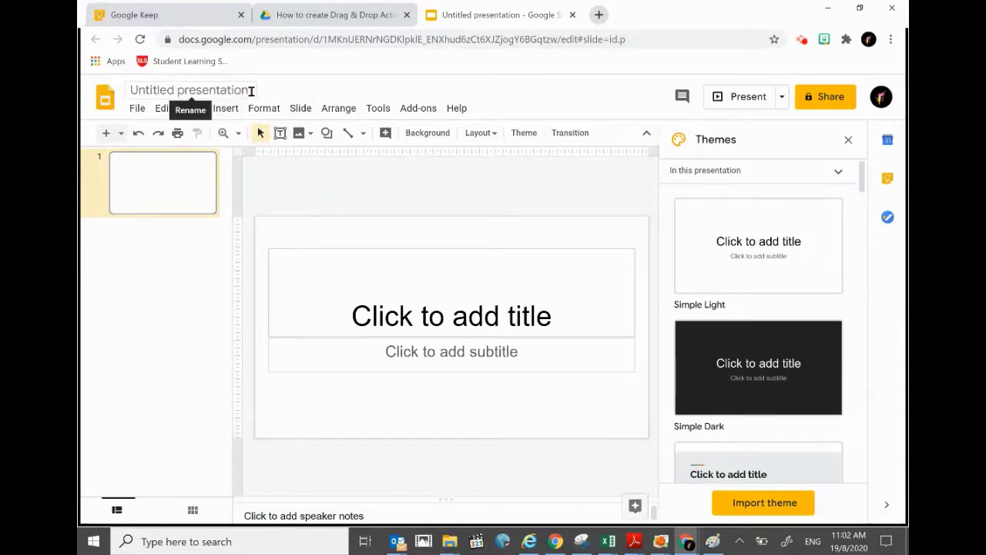
pyautogui.click(250, 90)
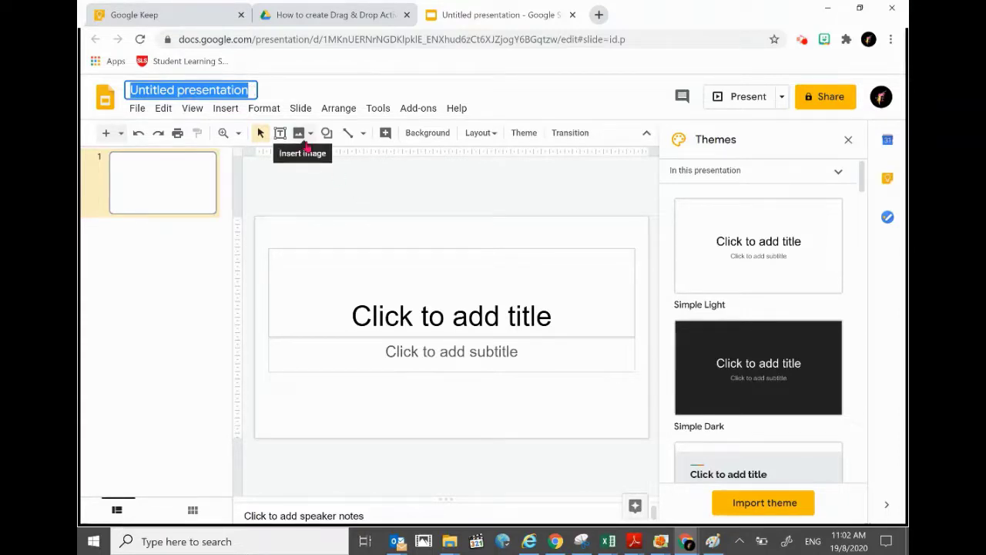
pyautogui.write('Creating Drag & Drop (2 of 5): Fill the blank')
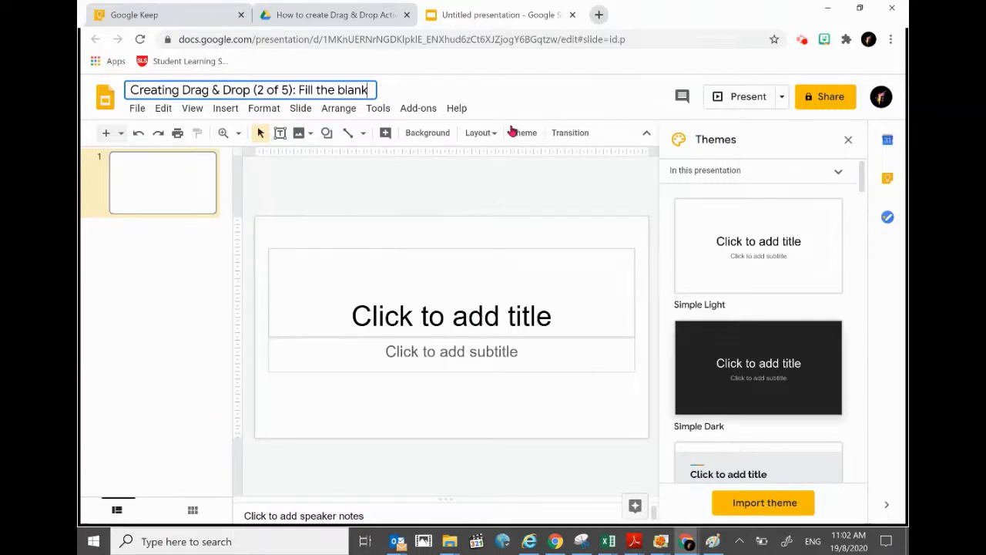
# Step: Switch to the Google Keep note and copy the heading text "Distance vs displacement"
pyautogui.click(146, 14)
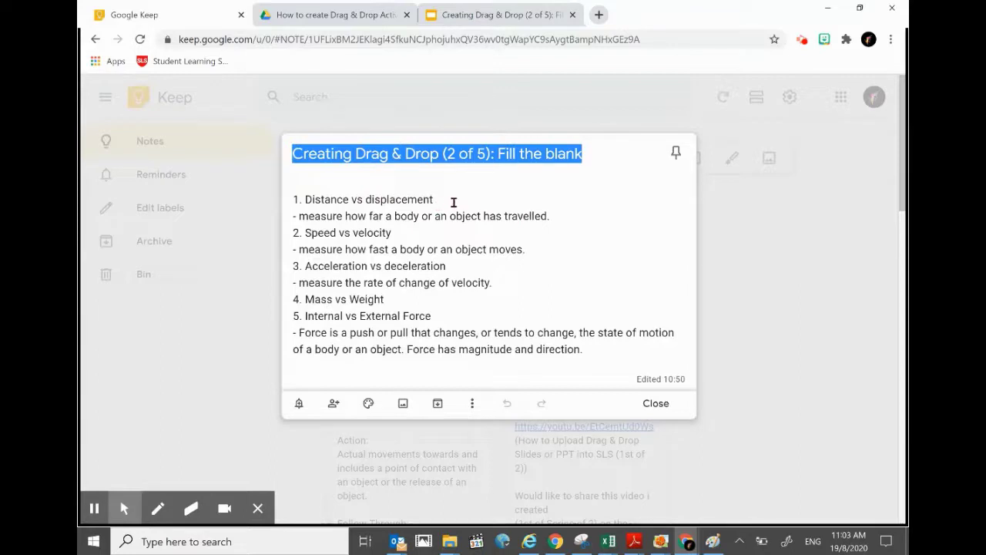
pyautogui.moveTo(446, 201); pyautogui.dragTo(305, 195)
pyautogui.hotkey('ctrl', 'c')
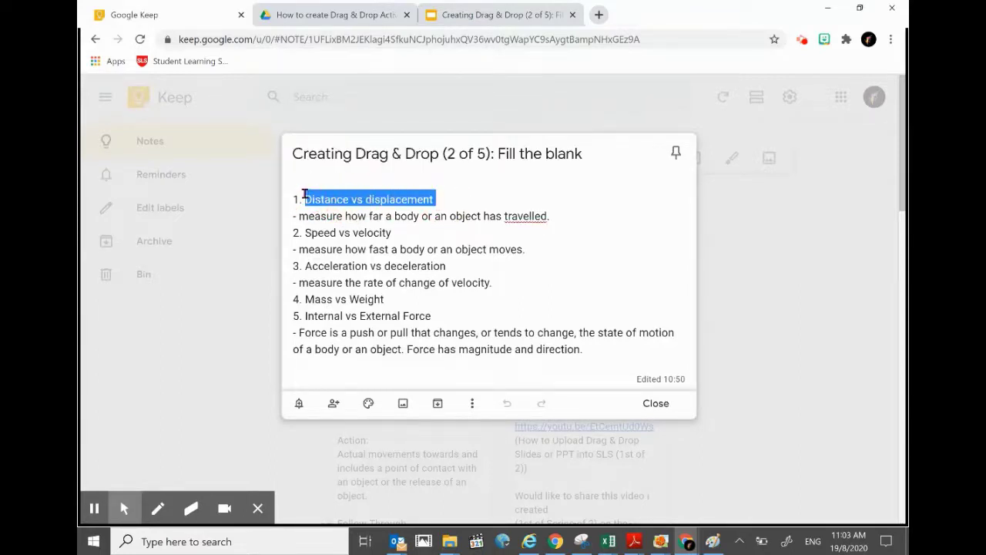
# Step: Return to the Google Slides presentation and paste "Distance vs displacement" into a new text box near the slide's upper edge
pyautogui.click(471, 17)
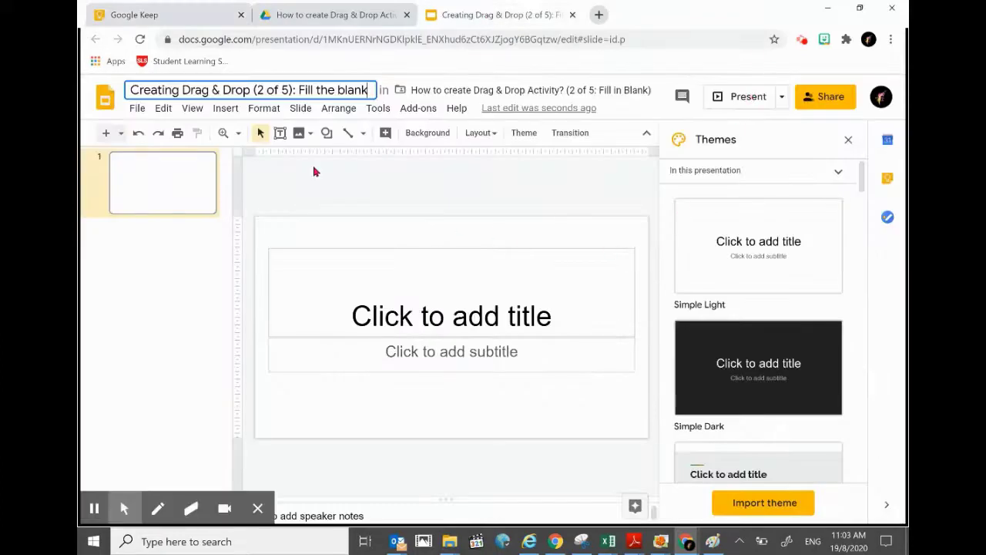
pyautogui.click(281, 142)
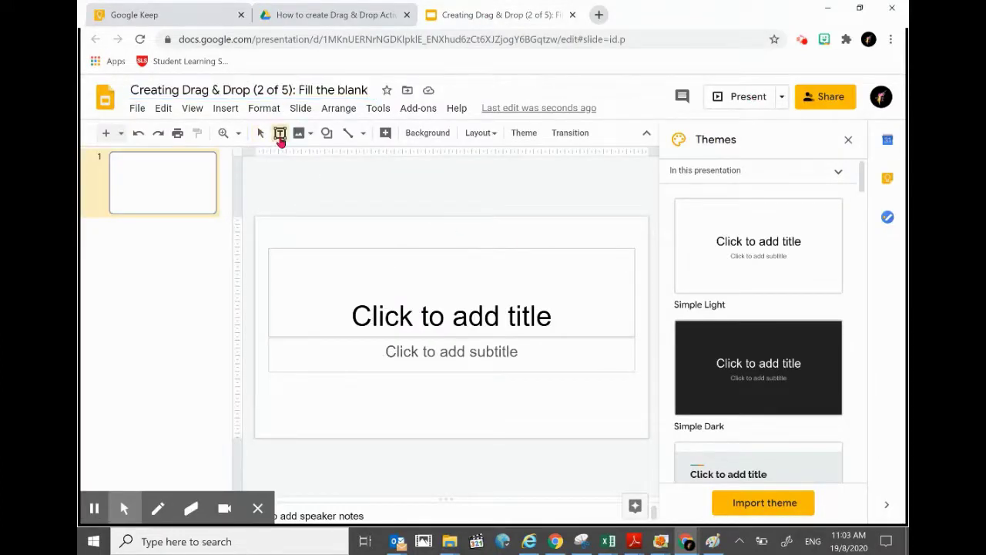
pyautogui.moveTo(366, 229); pyautogui.dragTo(553, 271)
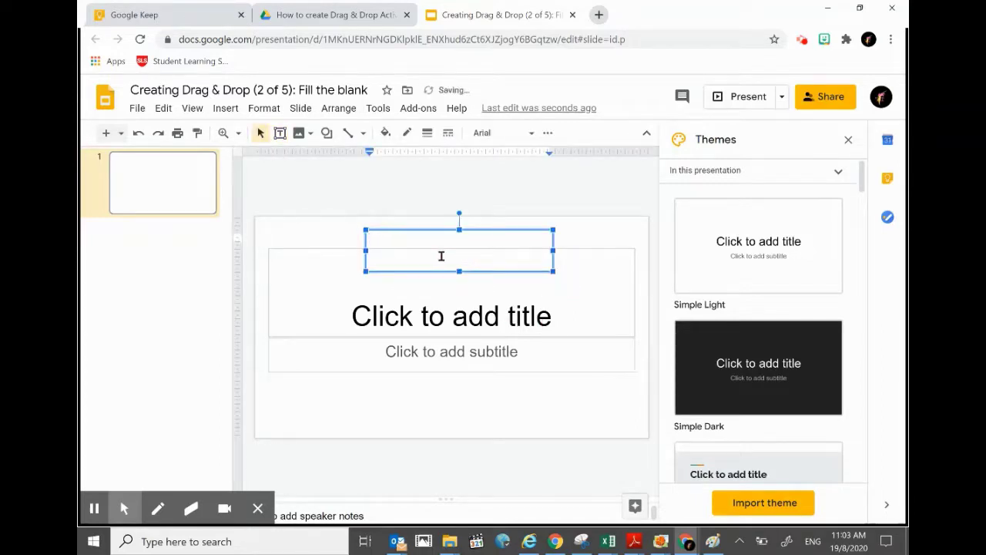
pyautogui.hotkey('ctrl', 'v')
pyautogui.click(511, 228)
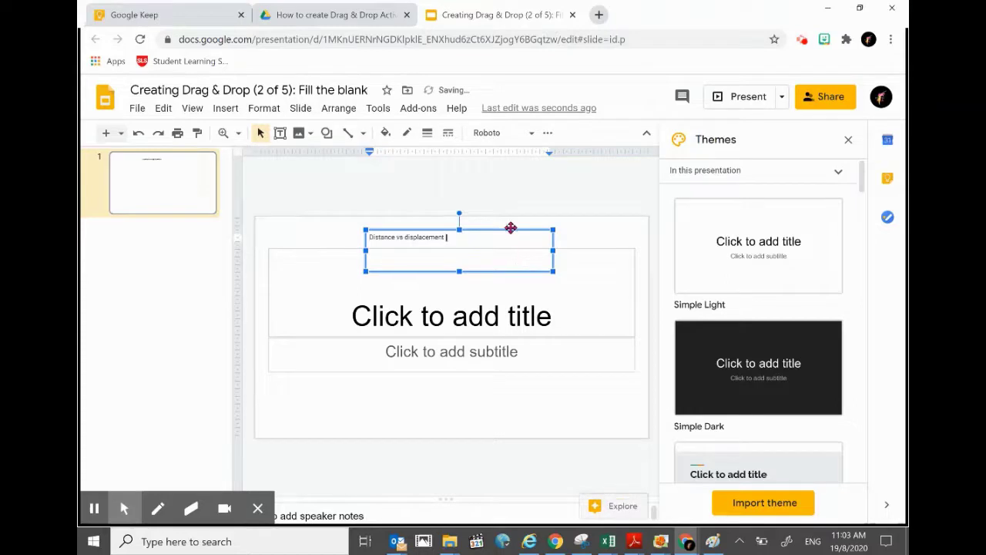
# Step: Format the "Distance vs displacement" text as Comic Sans MS, size 24, and shrink its text box to fit the words
pyautogui.click(531, 134)
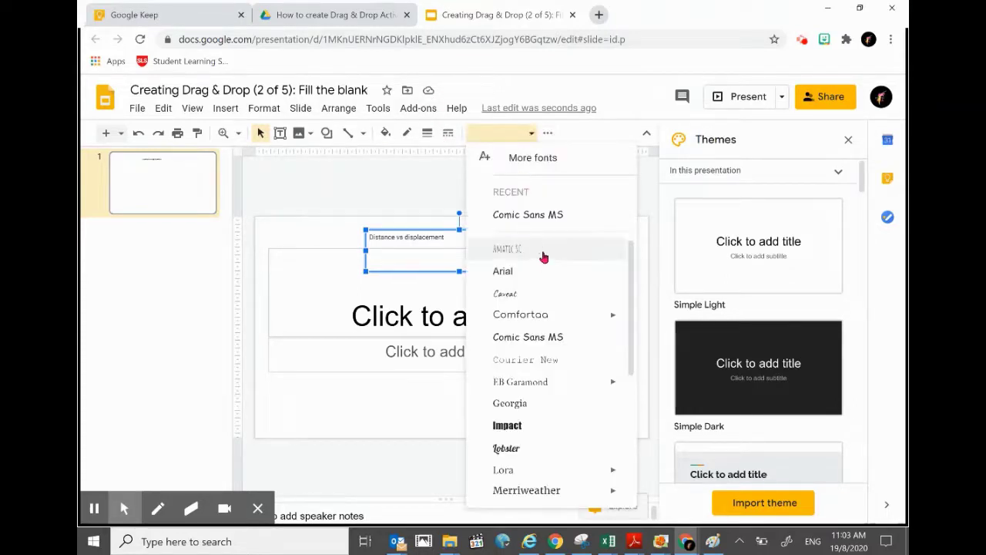
pyautogui.click(535, 214)
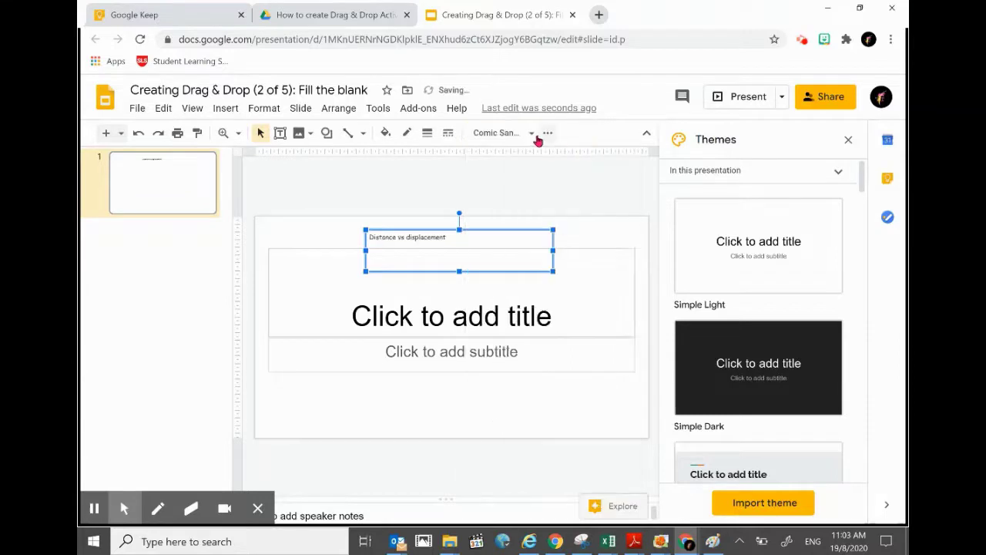
pyautogui.click(547, 133)
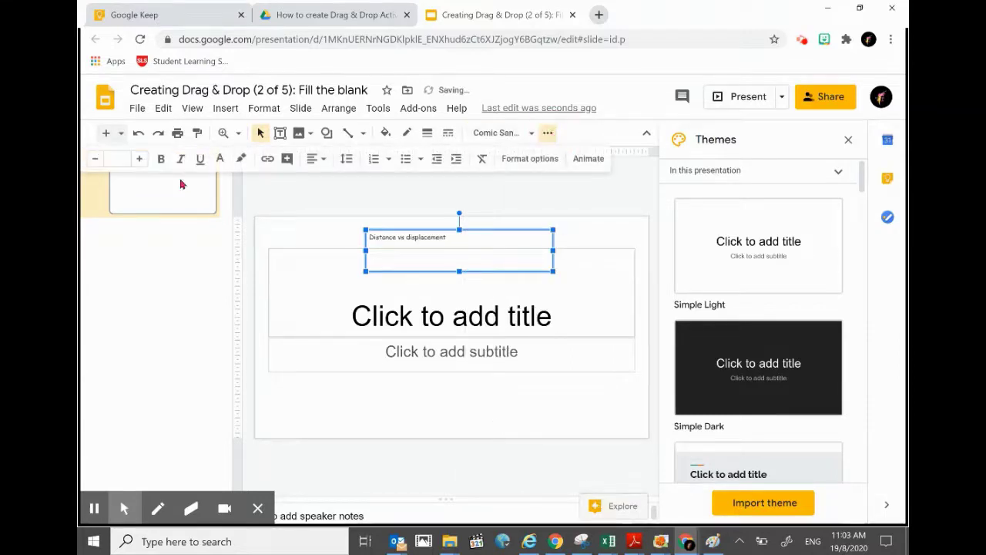
pyautogui.click(122, 159)
pyautogui.click(119, 382)
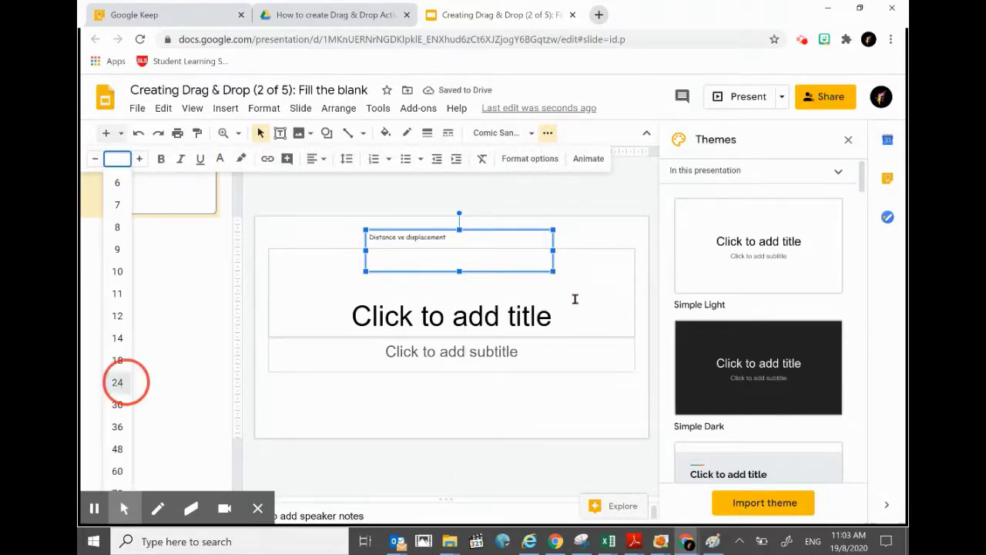
pyautogui.moveTo(549, 269); pyautogui.dragTo(537, 242)
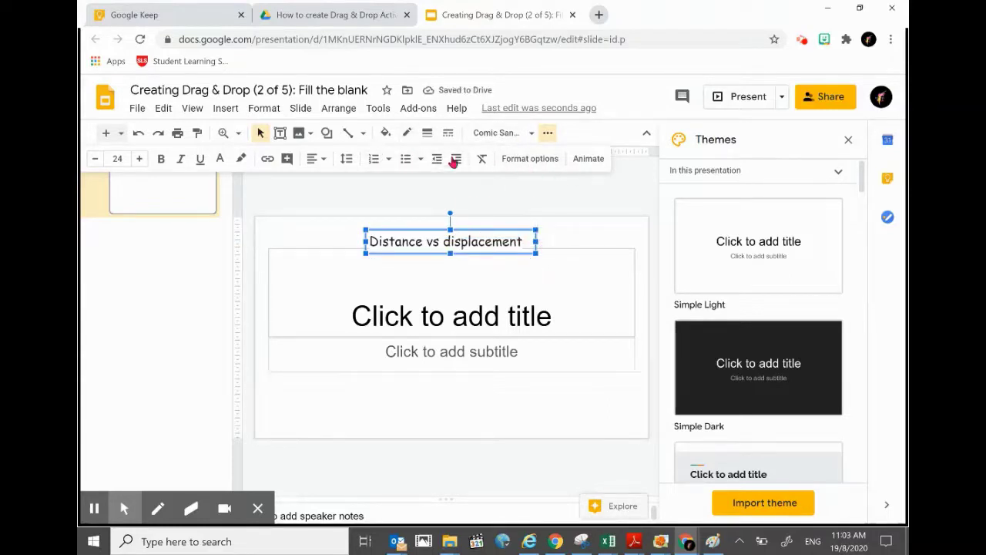
# Step: Give the "Distance vs displacement" text box a magenta border and centre its text horizontally
pyautogui.click(408, 132)
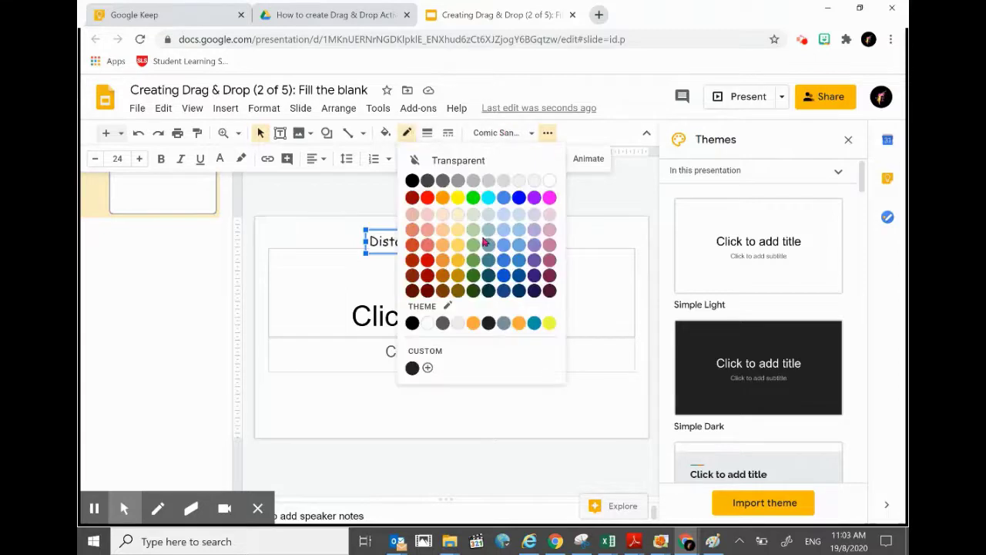
pyautogui.click(549, 197)
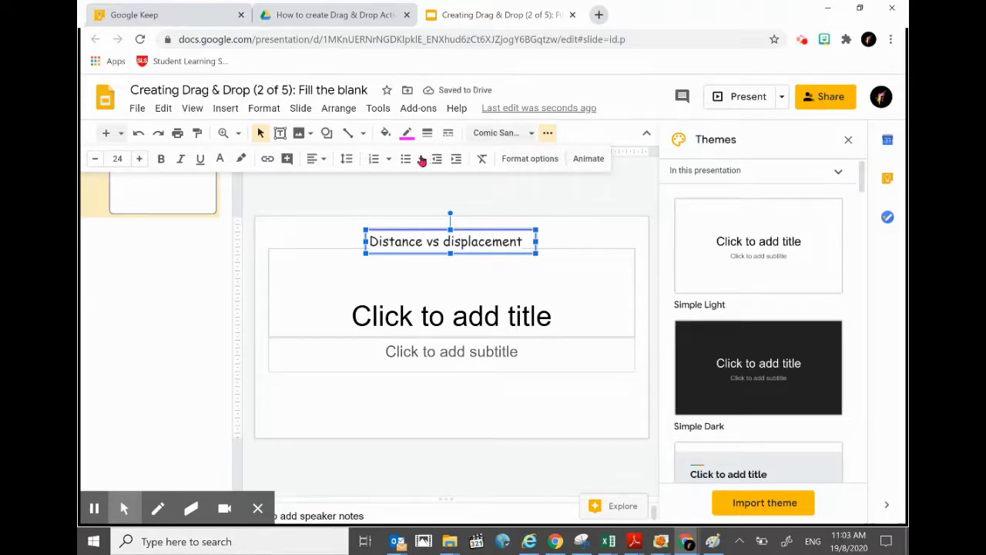
pyautogui.click(319, 159)
pyautogui.click(335, 180)
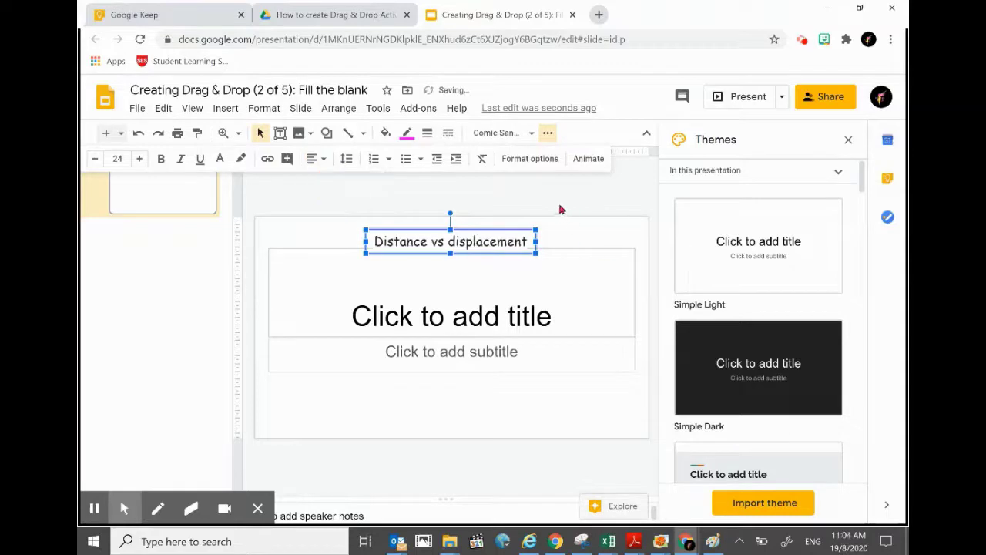
pyautogui.click(589, 224)
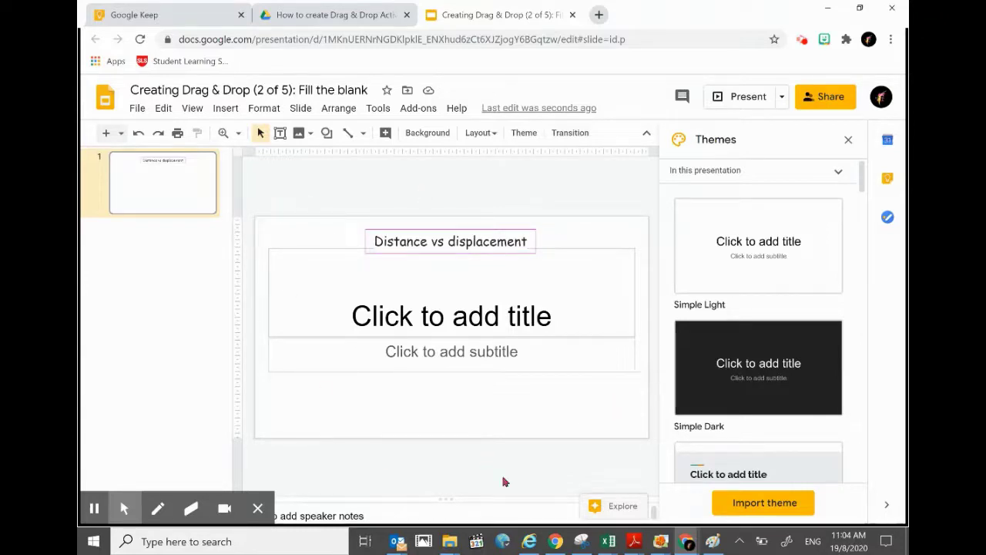
# Step: Switch to the "D&D Series 2 - Fill the Blank" folder in File Explorer and view the Dist vs Displm image
pyautogui.moveTo(449, 541)
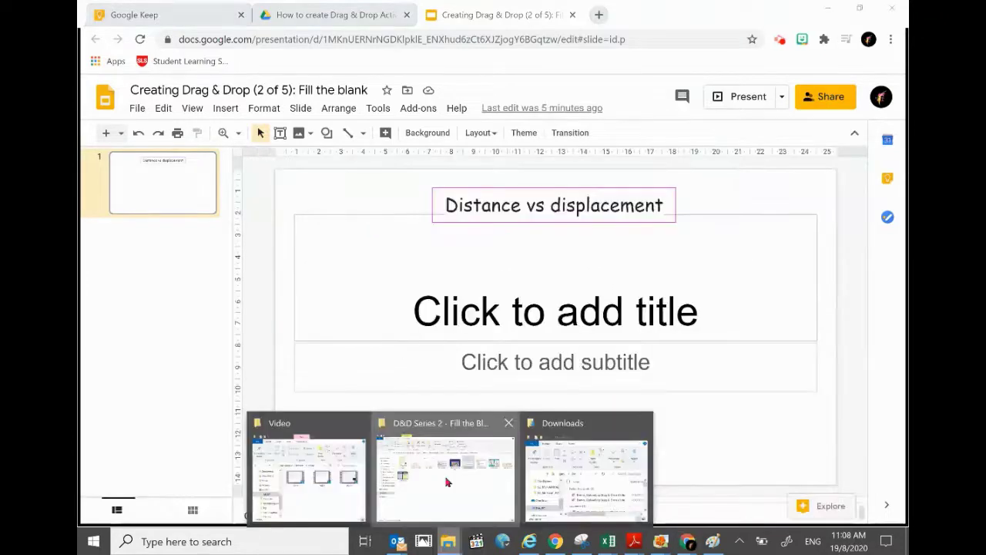
pyautogui.click(447, 476)
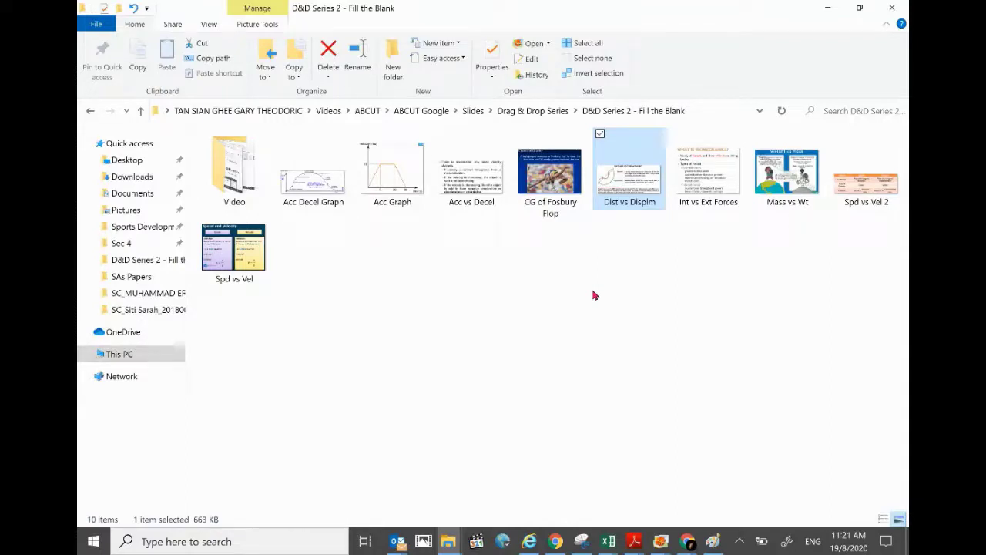
pyautogui.doubleClick(636, 183)
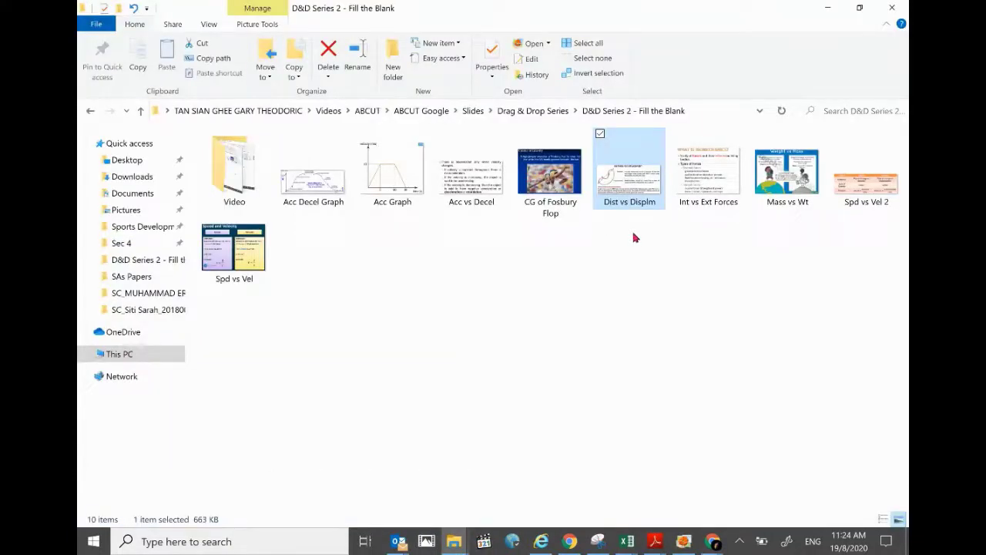
# Step: Select the full path of the "D&D Series 2 - Fill the Blank" folder, and search for and launch Paint
pyautogui.click(696, 114)
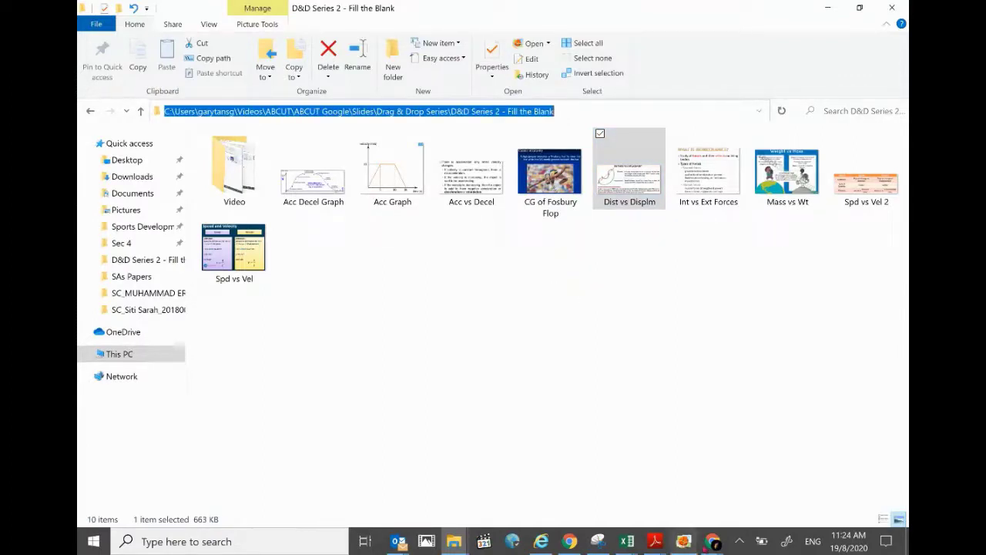
pyautogui.click(215, 543)
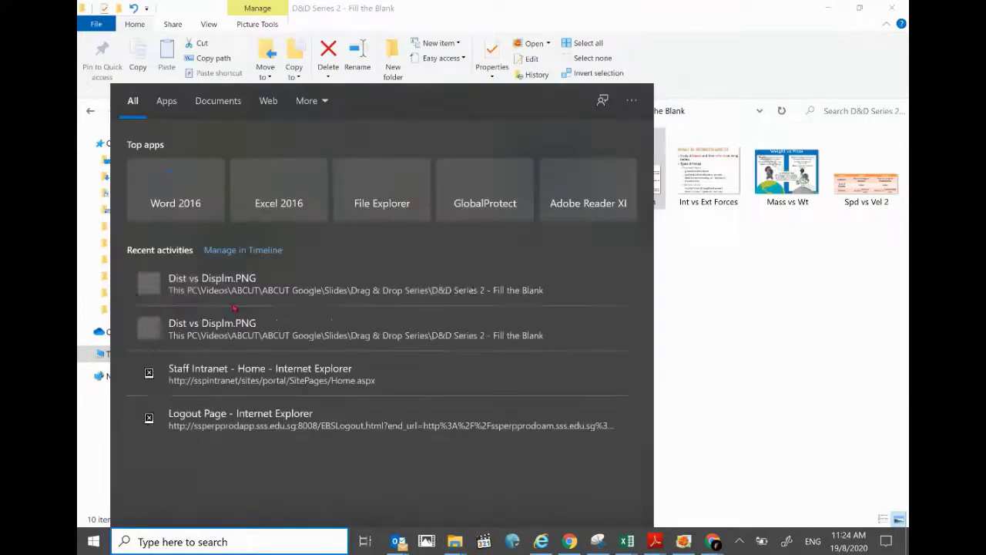
pyautogui.write('Paint')
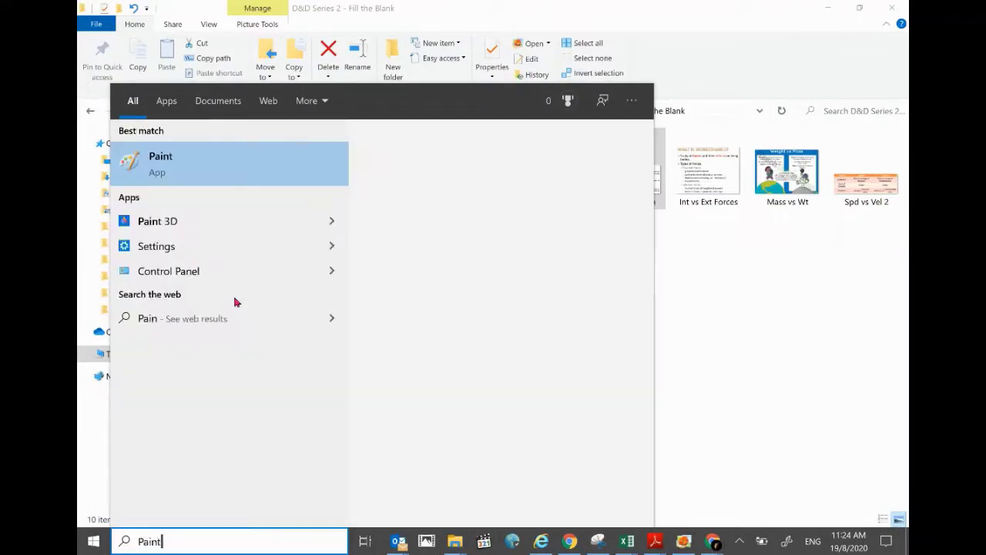
pyautogui.click(215, 164)
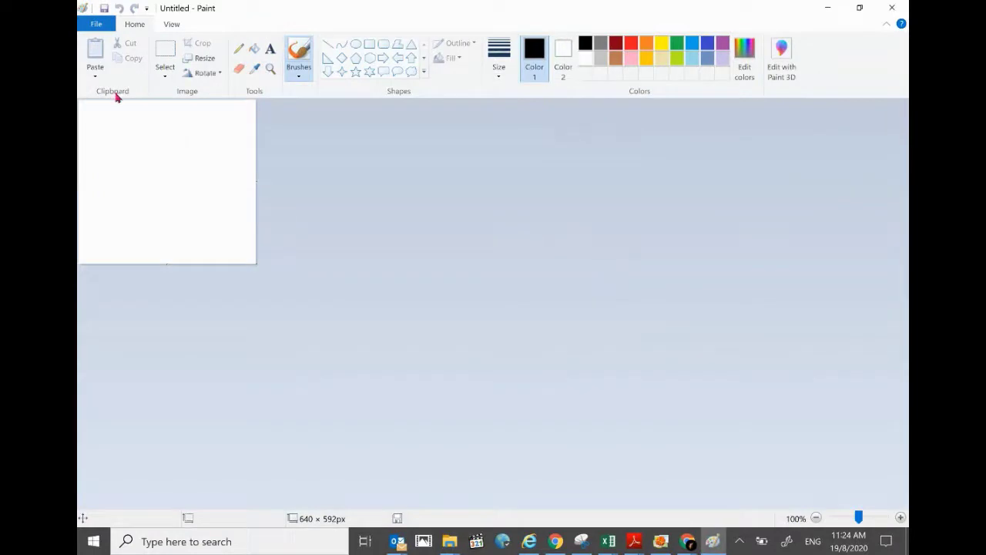
# Step: Open the Dist vs Displm picture from the "D&D Series 2 - Fill the Blank" folder in Paint
pyautogui.click(103, 23)
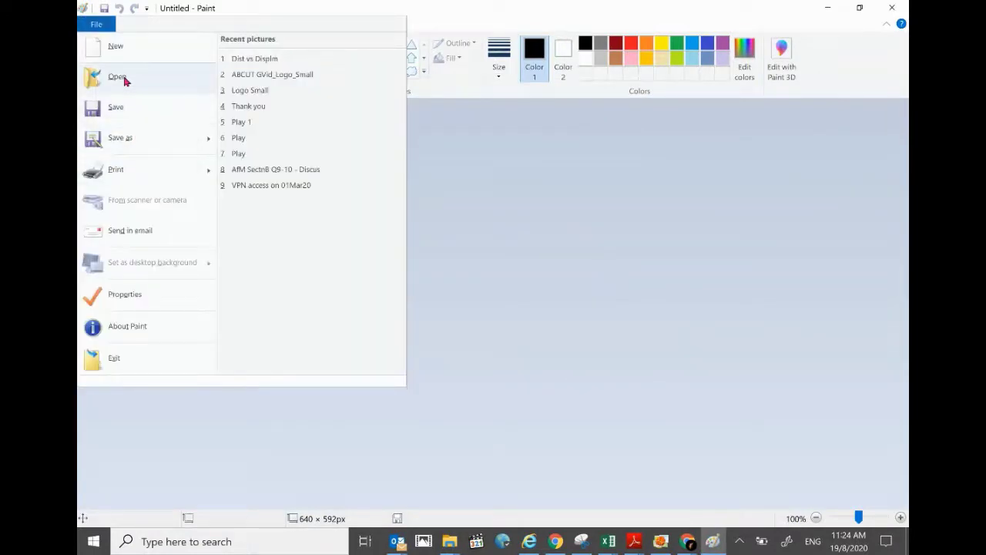
pyautogui.click(117, 78)
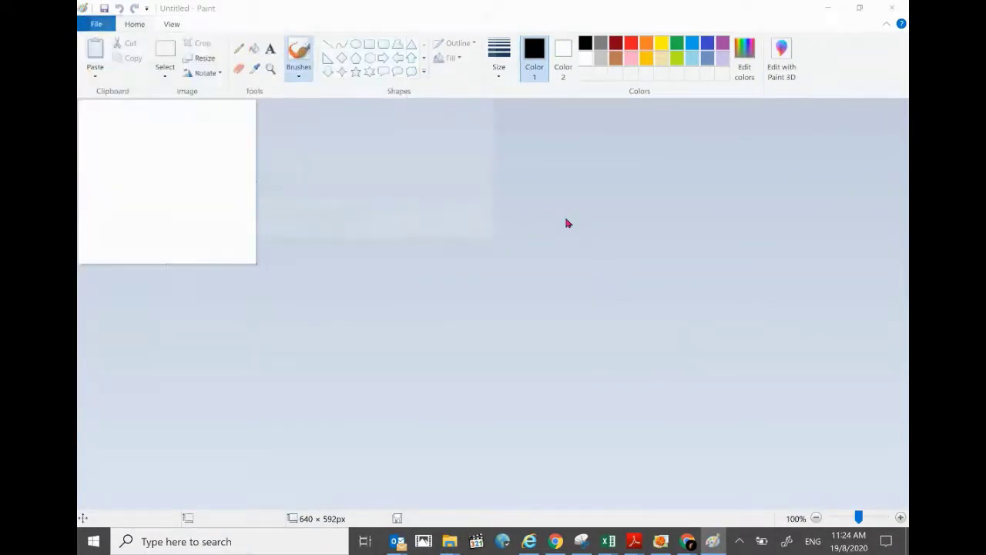
pyautogui.click(293, 31)
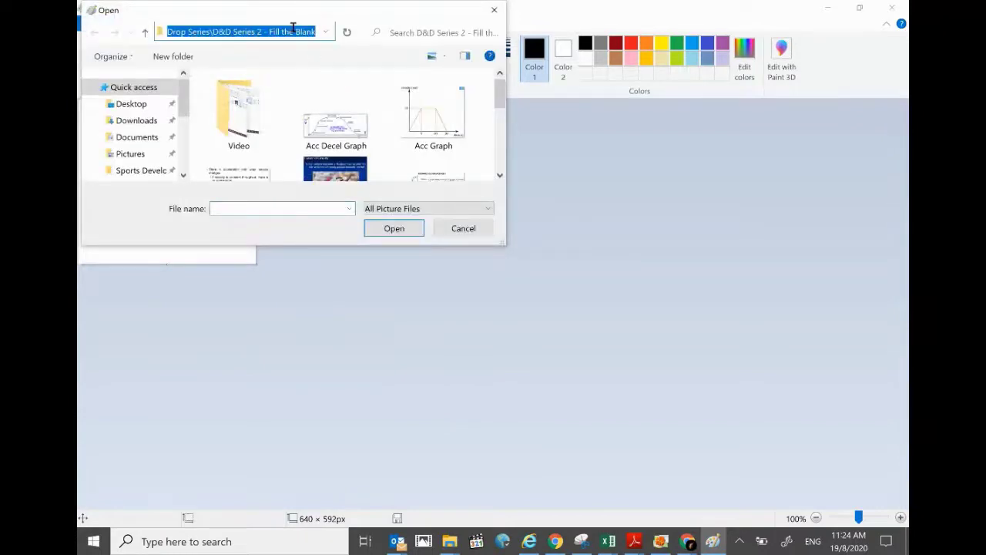
pyautogui.press('Return')
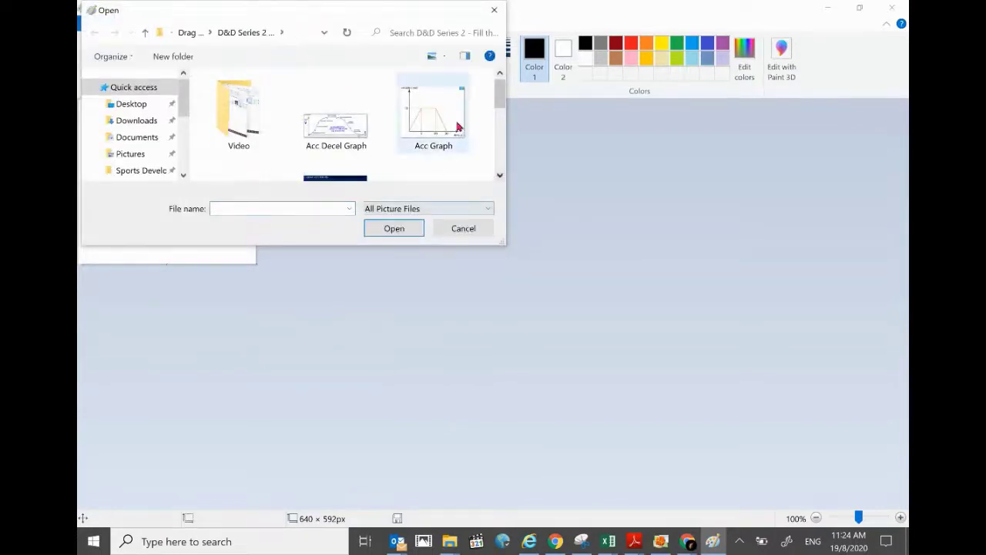
pyautogui.scroll(-1, 455, 127)
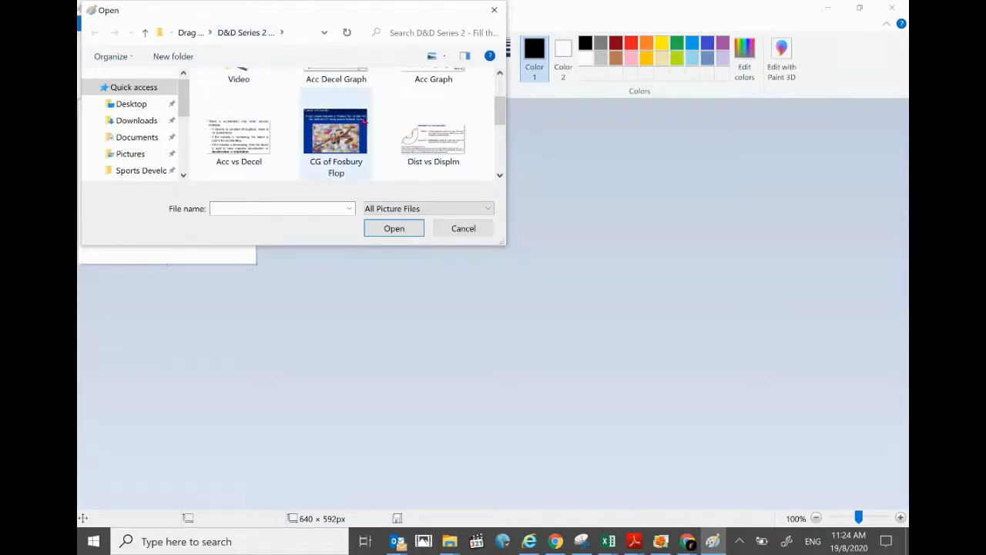
pyautogui.click(434, 146)
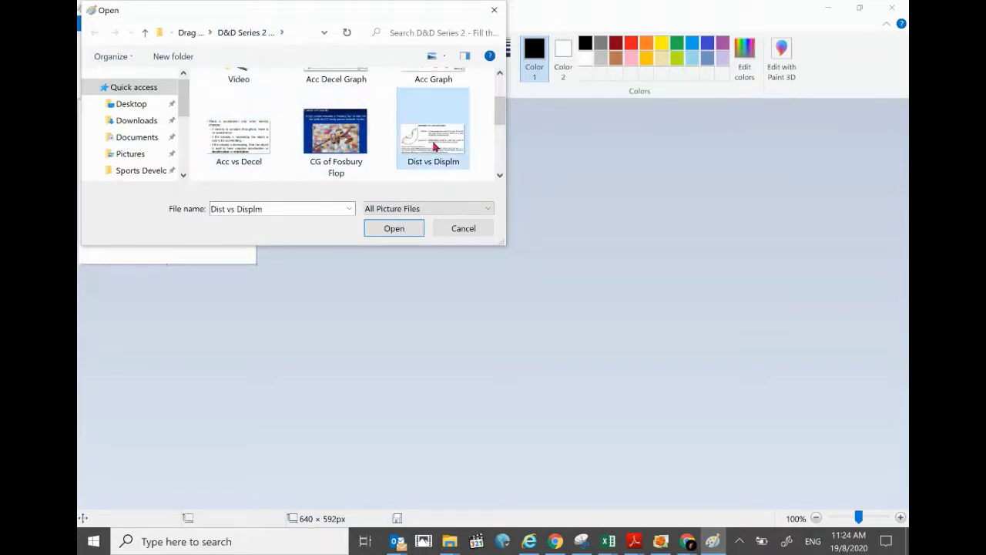
pyautogui.doubleClick(434, 146)
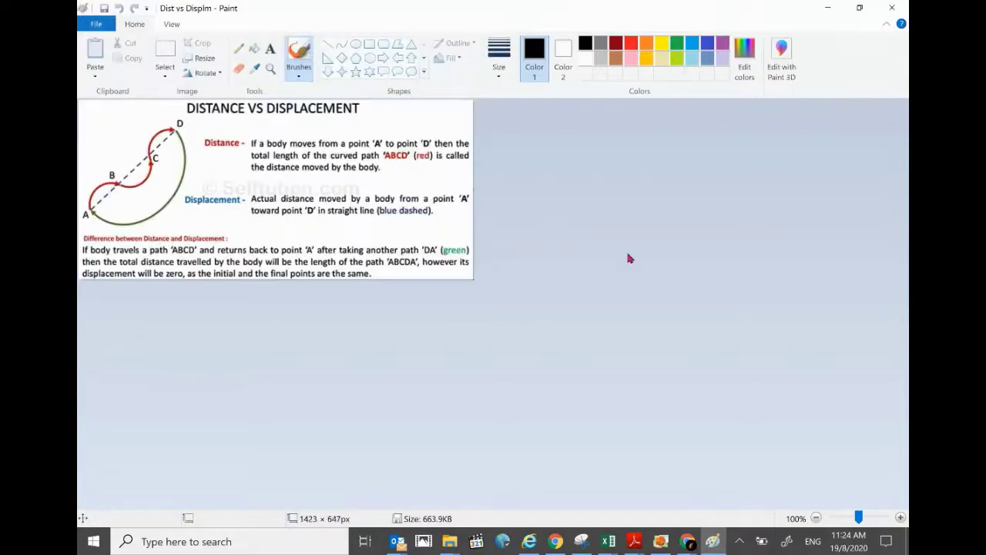
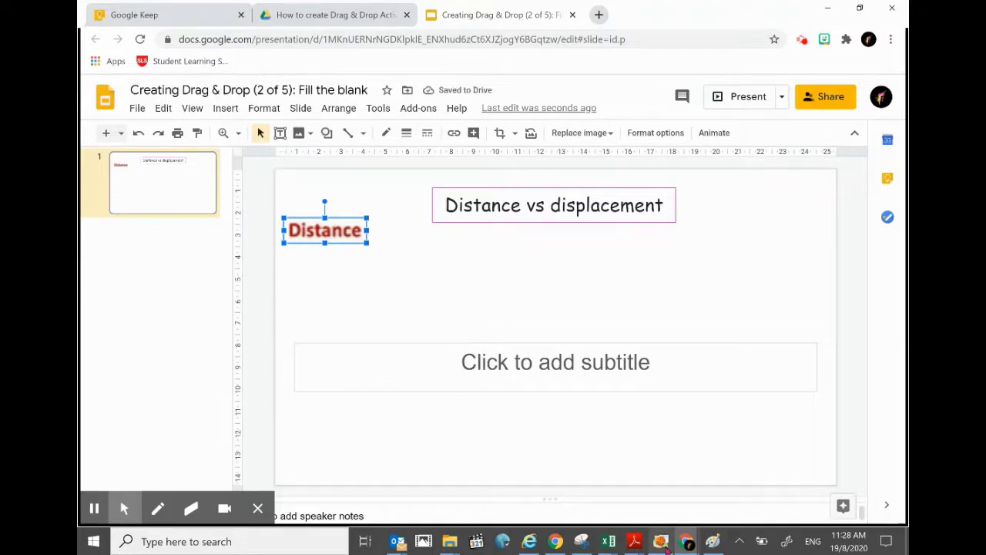
# Step: Cut the blue word "Displacement" out of the picture in Paint and paste it onto the Google Slides slide
pyautogui.click(713, 541)
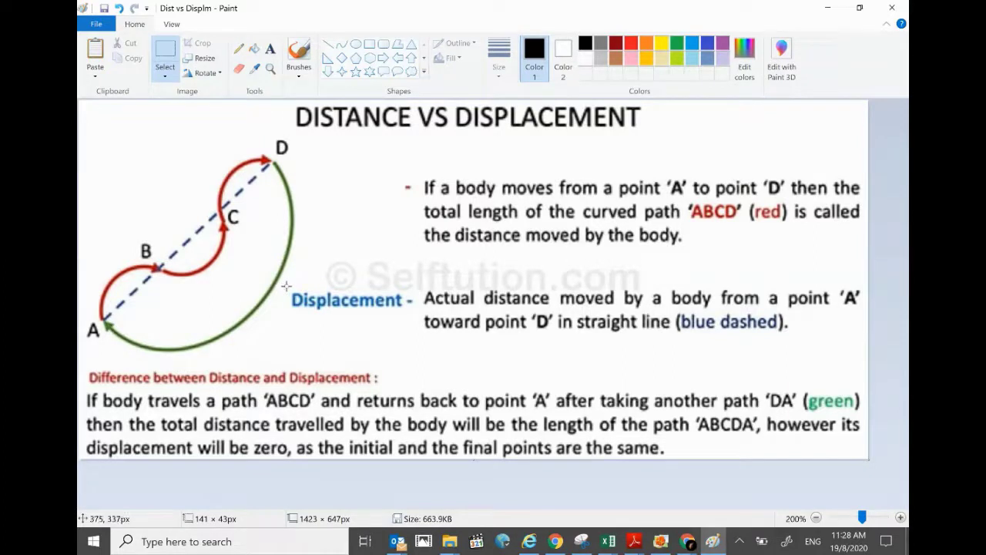
pyautogui.moveTo(287, 289); pyautogui.dragTo(406, 312)
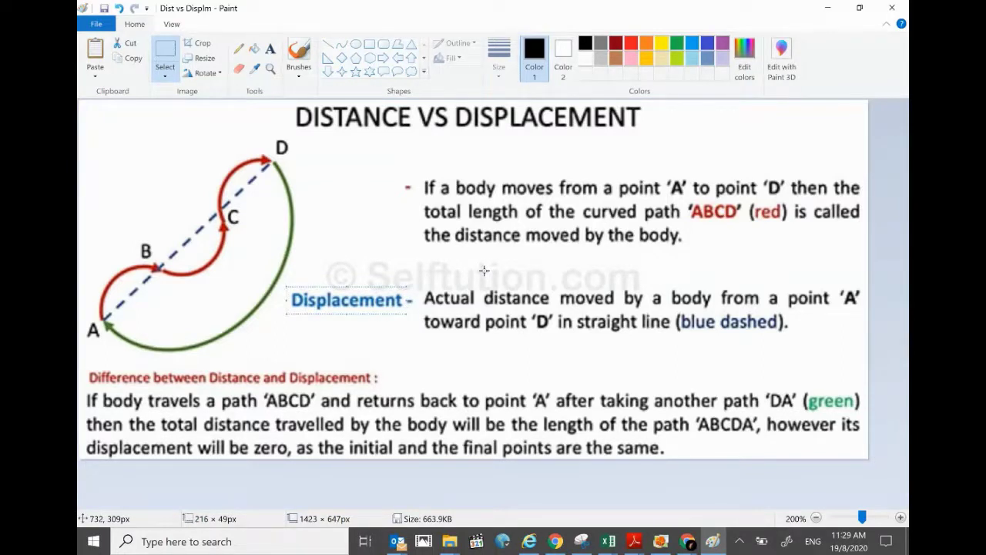
pyautogui.press('Delete')
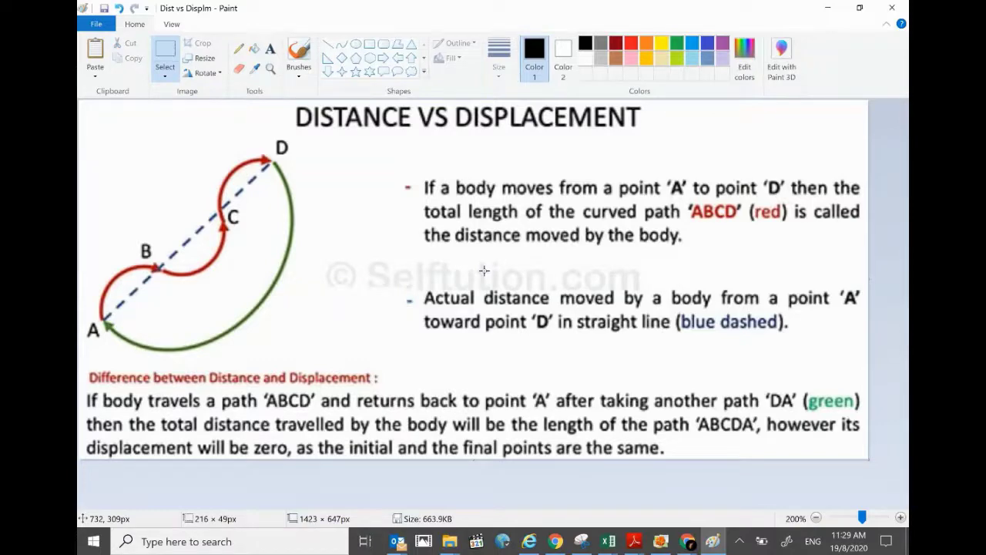
pyautogui.click(686, 542)
pyautogui.click(834, 478)
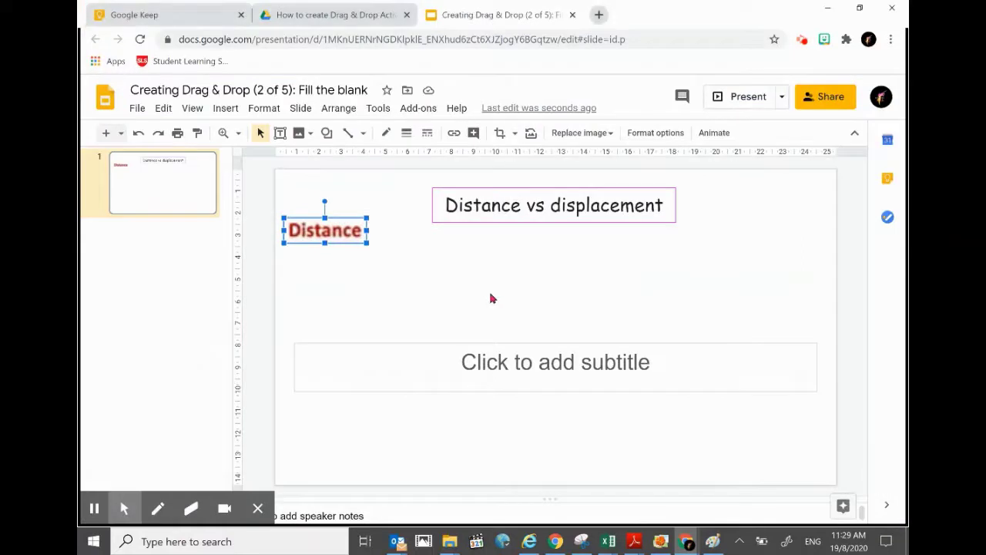
pyautogui.hotkey('ctrl', 'v')
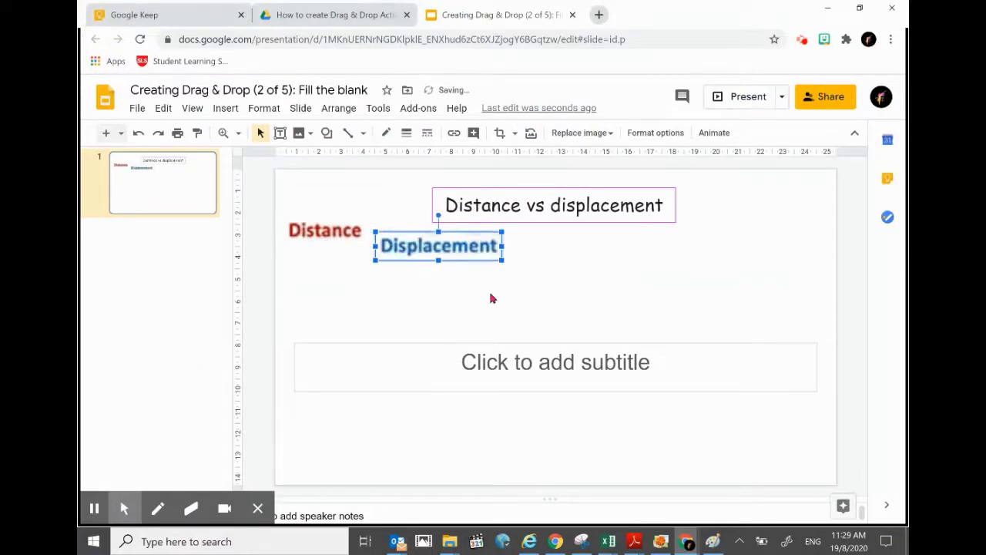
# Step: Cut the words "the distance" out of the picture in Paint and paste them onto the Google Slides slide
pyautogui.click(713, 542)
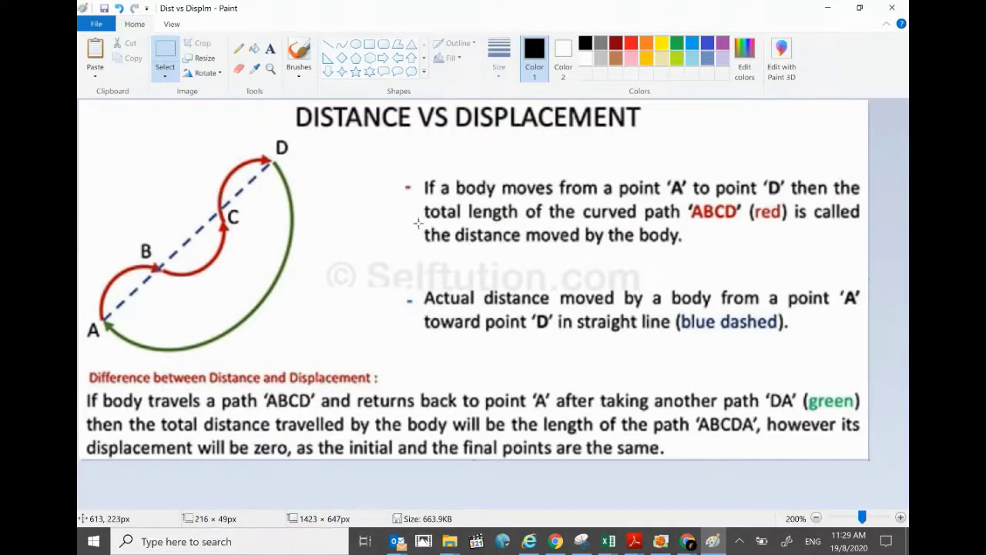
pyautogui.moveTo(421, 224); pyautogui.dragTo(524, 248)
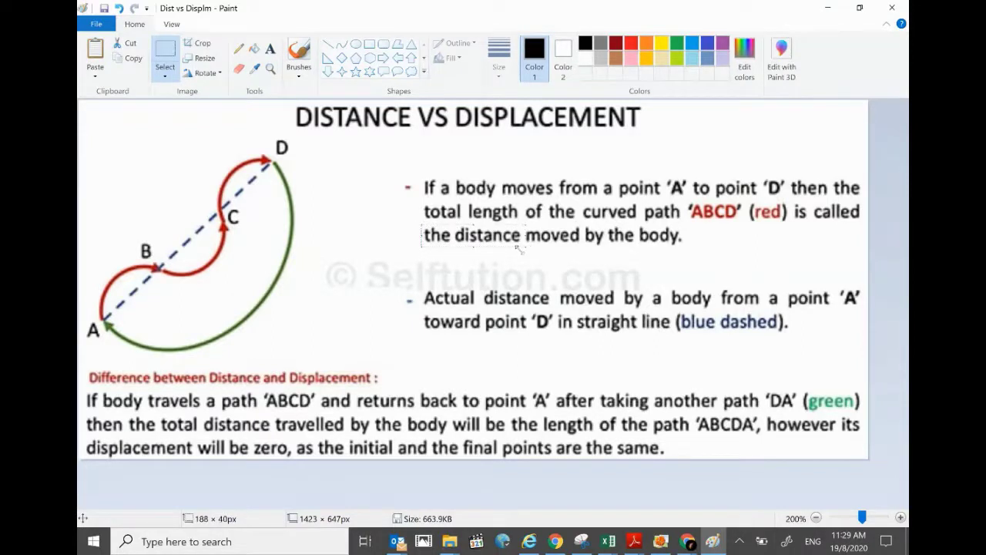
pyautogui.press('Delete')
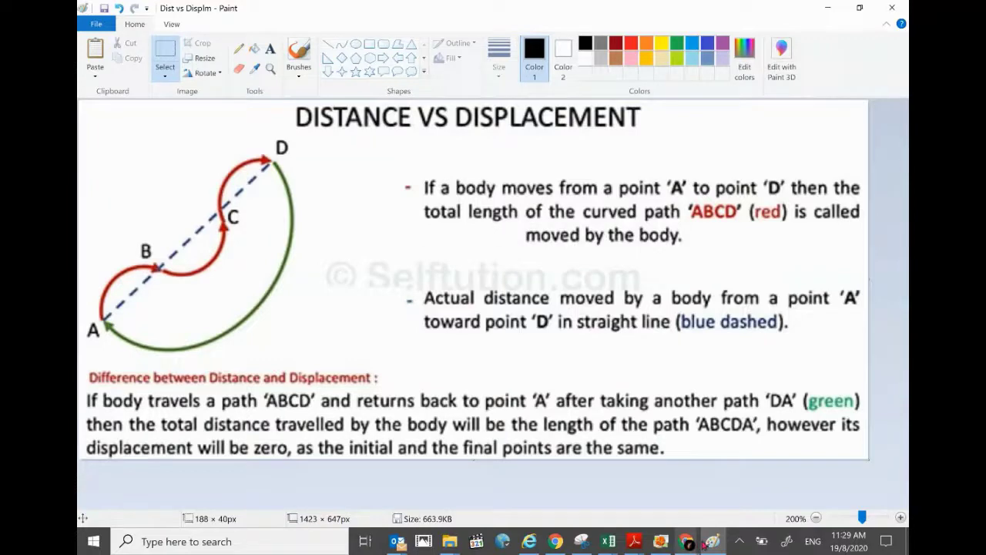
pyautogui.moveTo(688, 544)
pyautogui.click(787, 501)
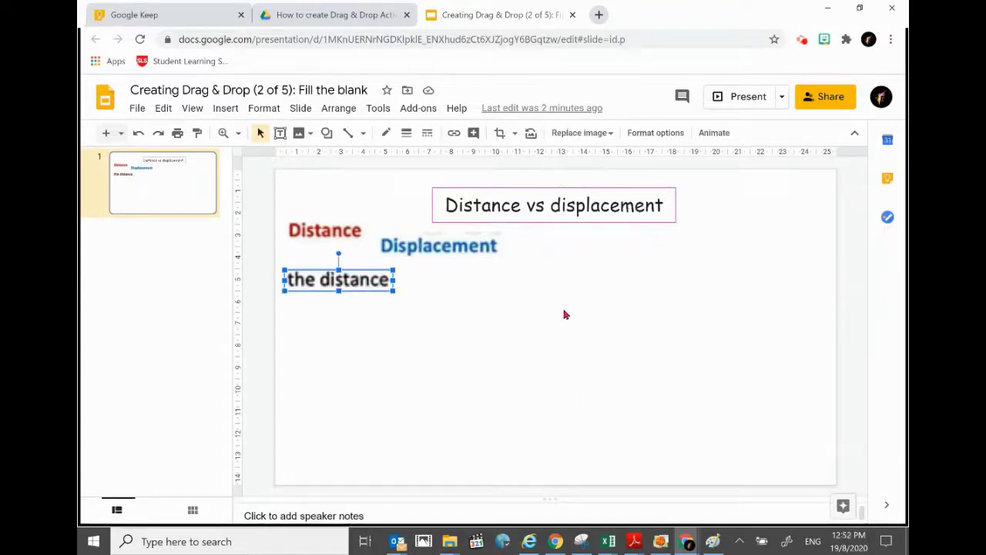
# Step: Cut the entire remaining picture with its blanks from the Paint canvas and switch back to the Google Slides presentation
pyautogui.click(712, 541)
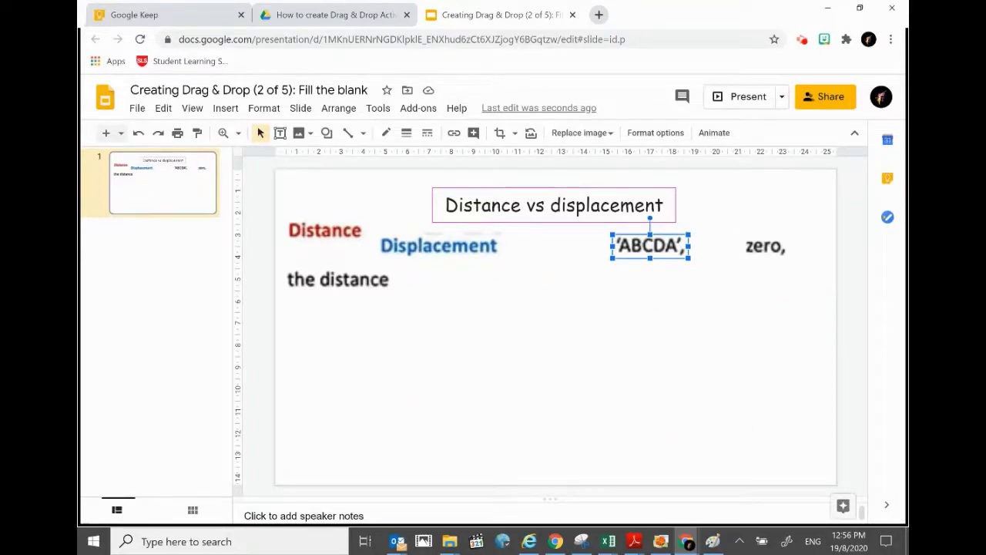
pyautogui.click(713, 540)
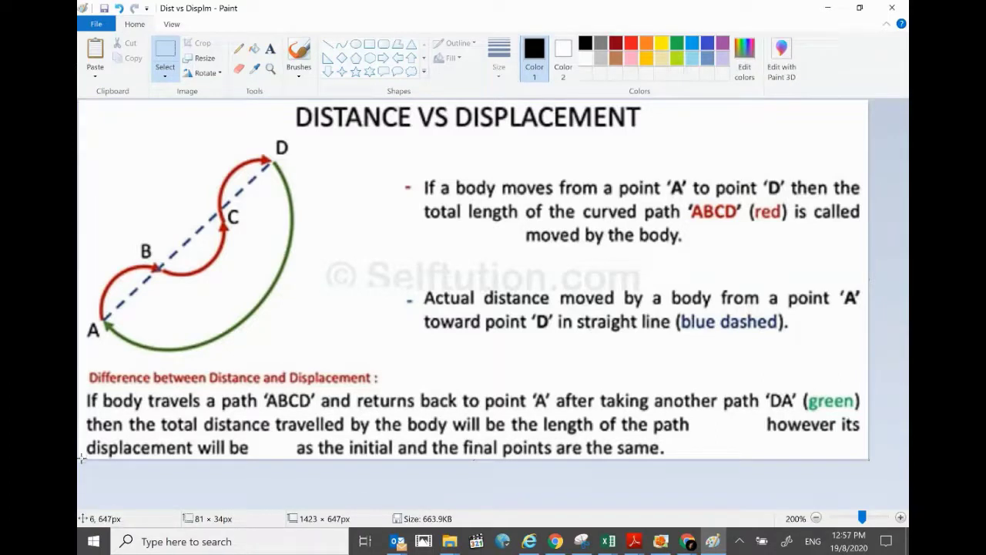
pyautogui.moveTo(81, 458)
pyautogui.mouseDown()
pyautogui.moveTo(728, 419)
pyautogui.moveTo(832, 375)
pyautogui.moveTo(869, 273)
pyautogui.moveTo(864, 101)
pyautogui.mouseUp()
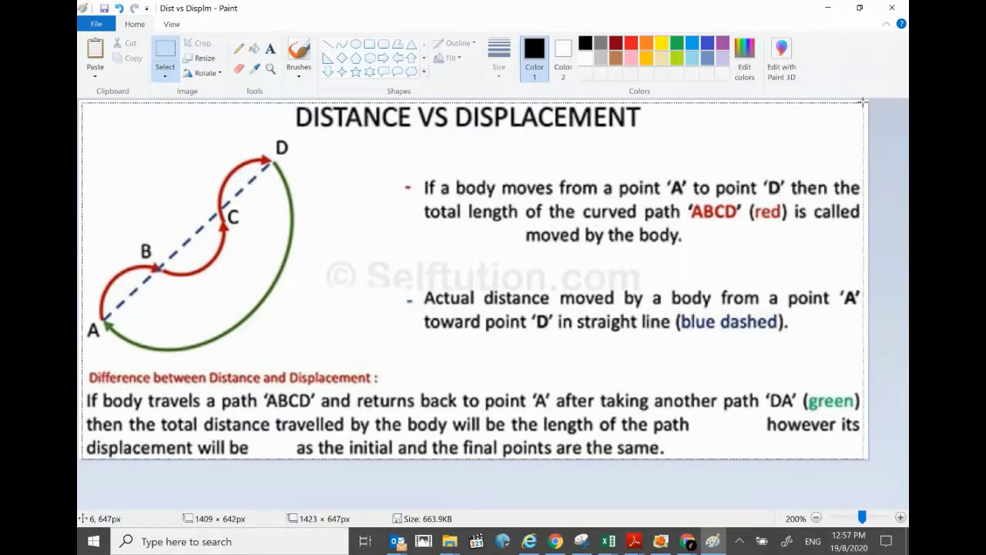
pyautogui.moveTo(862, 101); pyautogui.dragTo(863, 102)
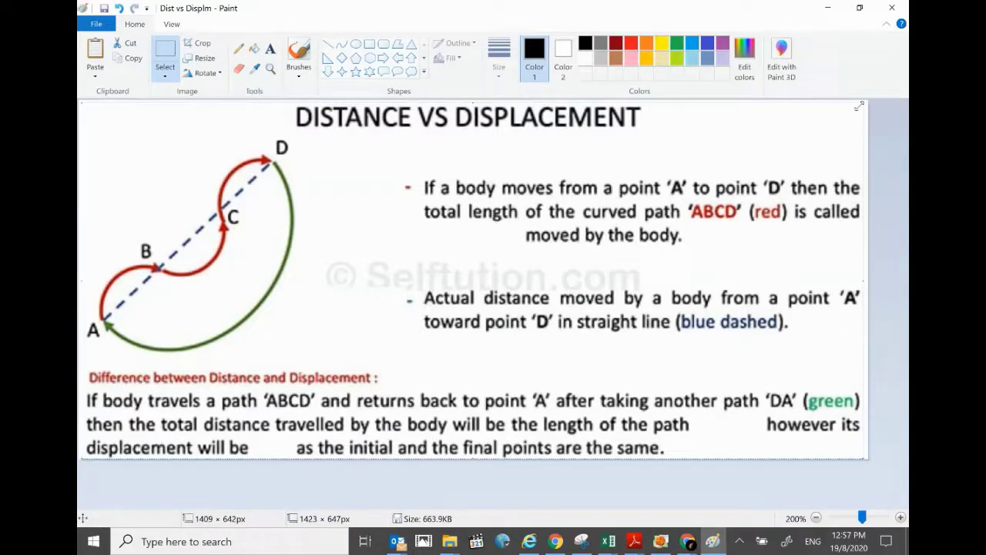
pyautogui.press('Delete')
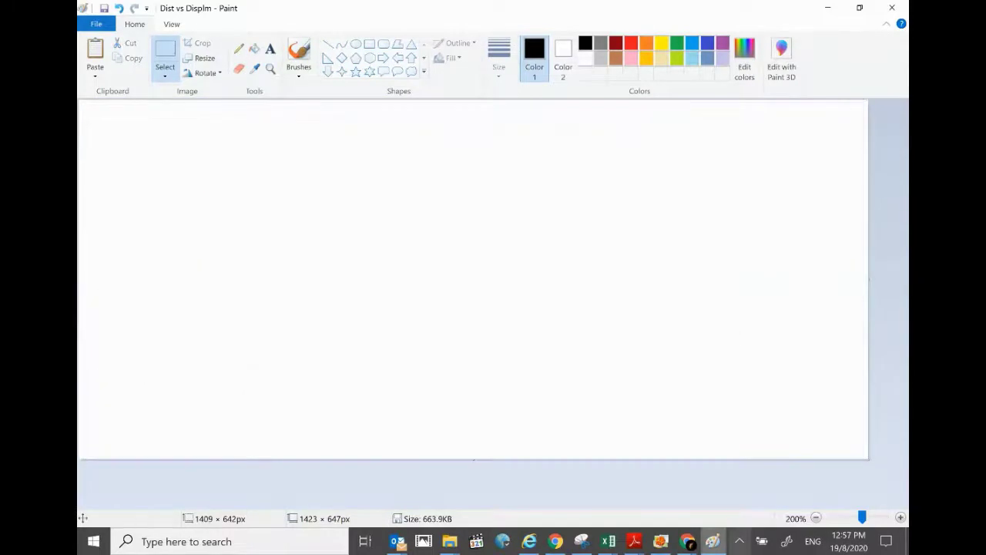
pyautogui.click(684, 544)
pyautogui.click(824, 463)
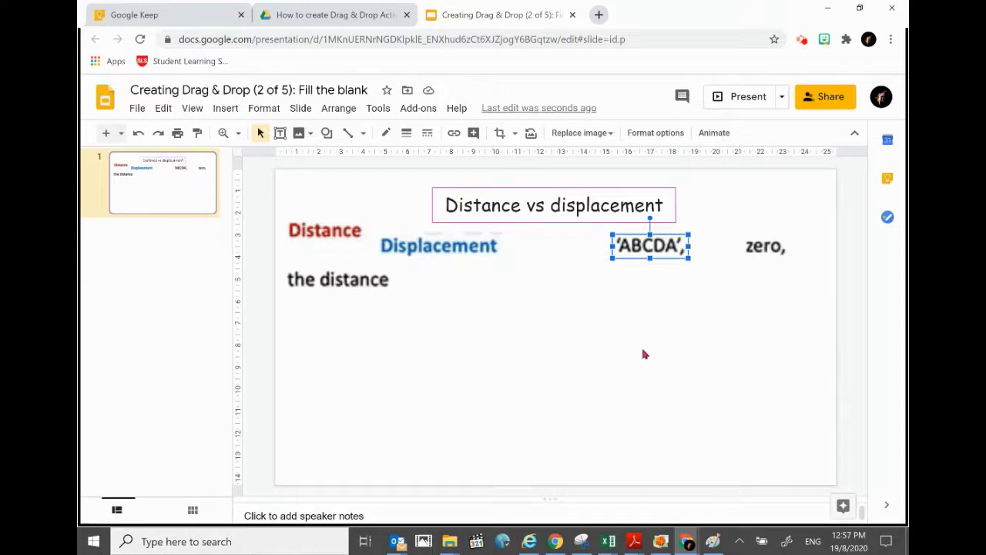
# Step: Open the presentation's master view and paste the cut picture onto the Simple light master slide
pyautogui.click(223, 109)
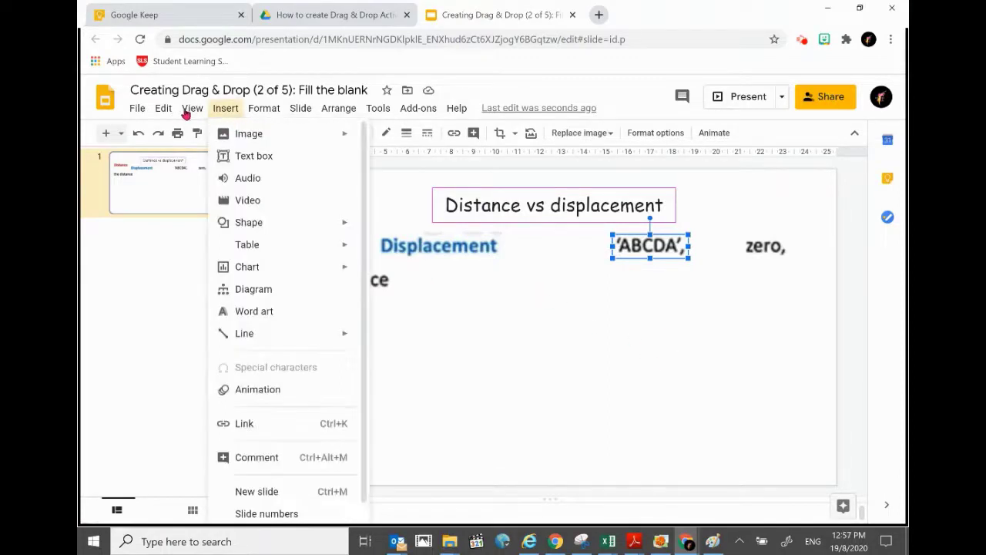
pyautogui.click(165, 109)
pyautogui.click(188, 108)
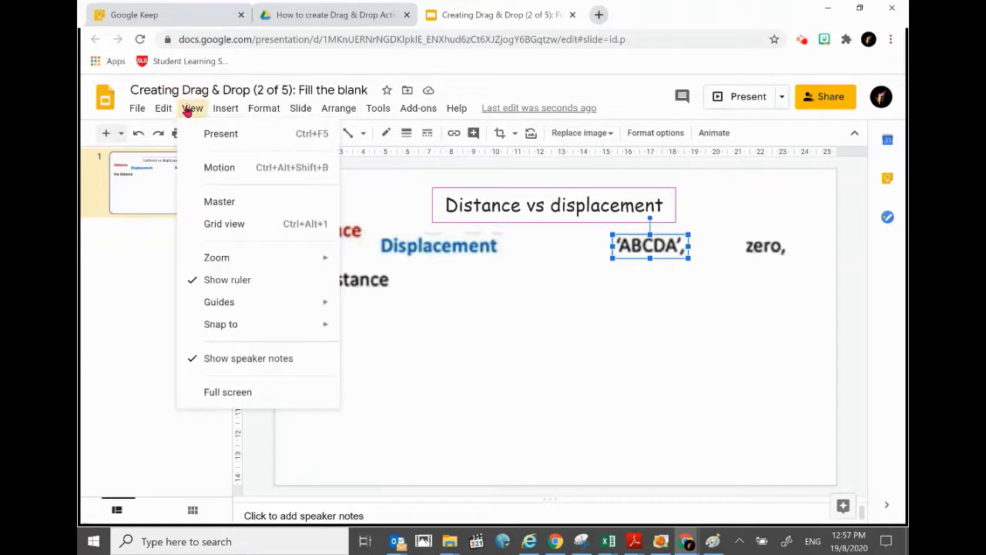
pyautogui.click(224, 201)
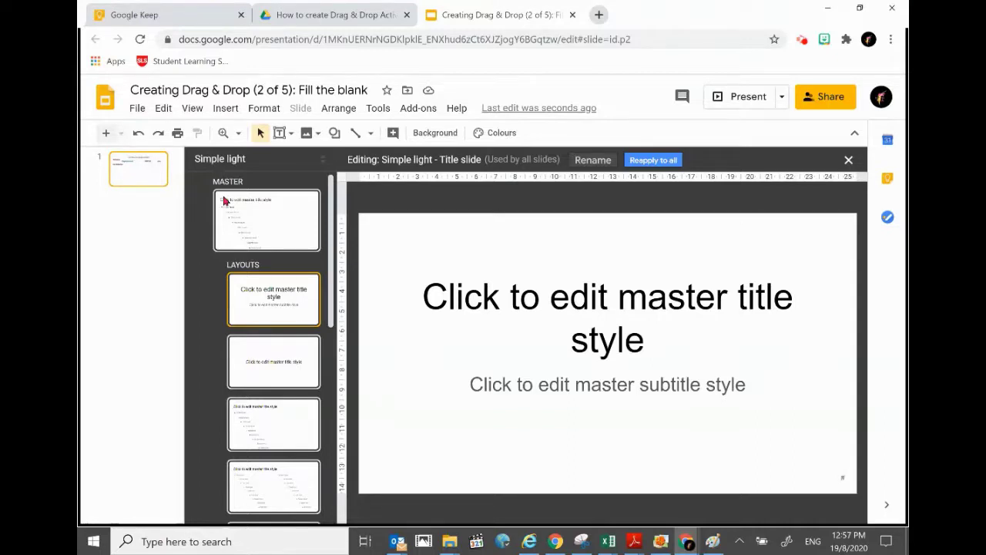
pyautogui.click(283, 225)
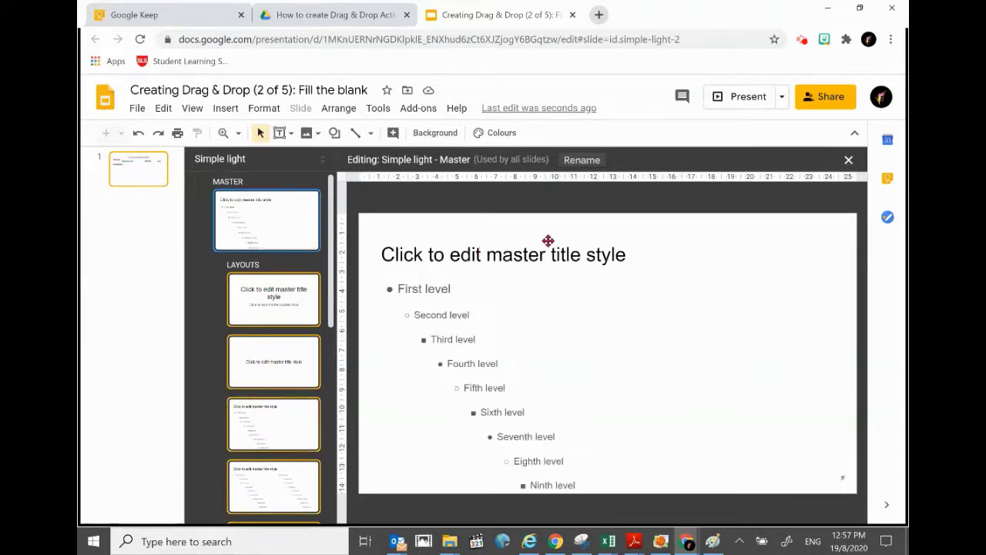
pyautogui.hotkey('ctrl', 'v')
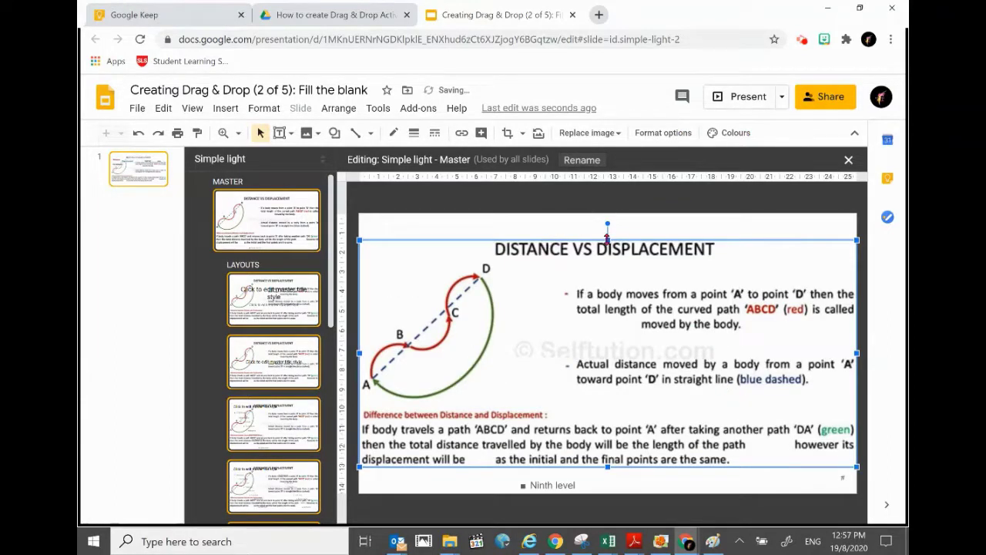
# Step: Crop the "DISTANCE VS DISPLACEMENT" title off the pasted picture and stretch its lower edge to the bottom of the master slide
pyautogui.click(590, 240)
pyautogui.doubleClick(683, 275)
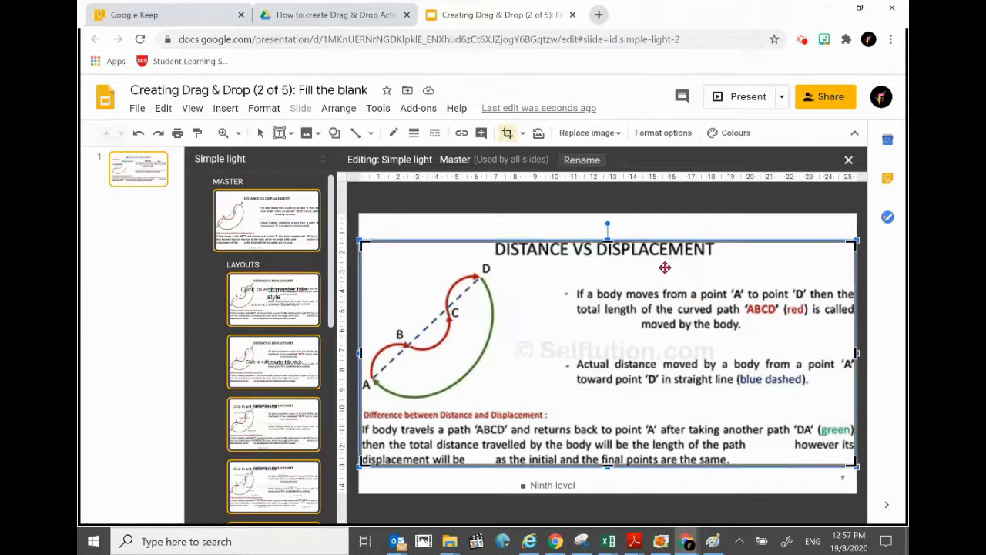
pyautogui.moveTo(607, 242); pyautogui.dragTo(608, 266)
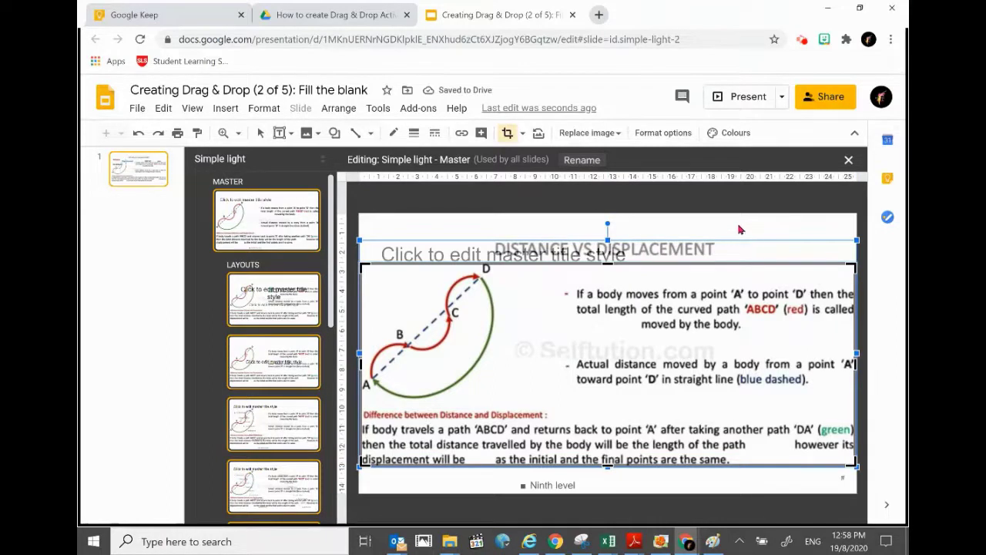
pyautogui.press('Escape')
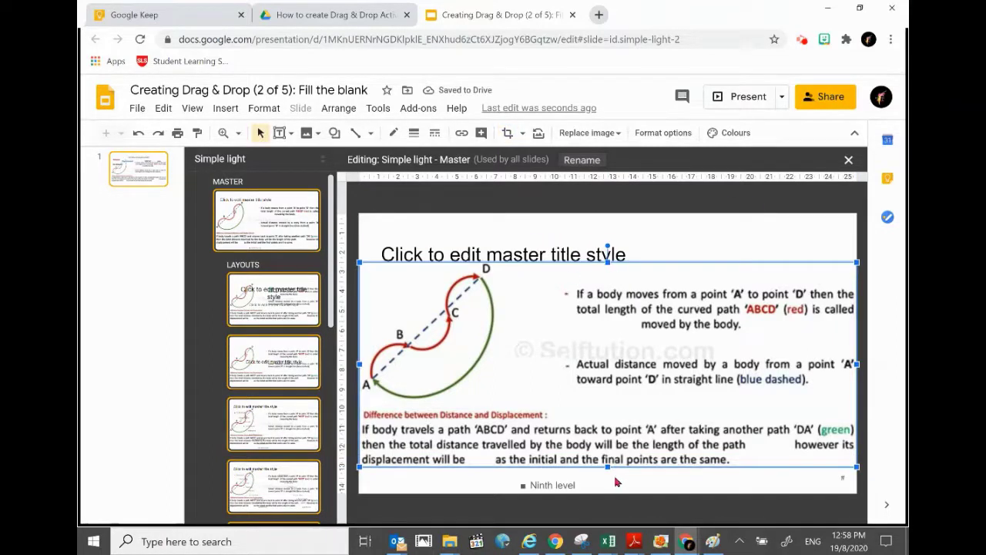
pyautogui.moveTo(608, 465); pyautogui.dragTo(612, 494)
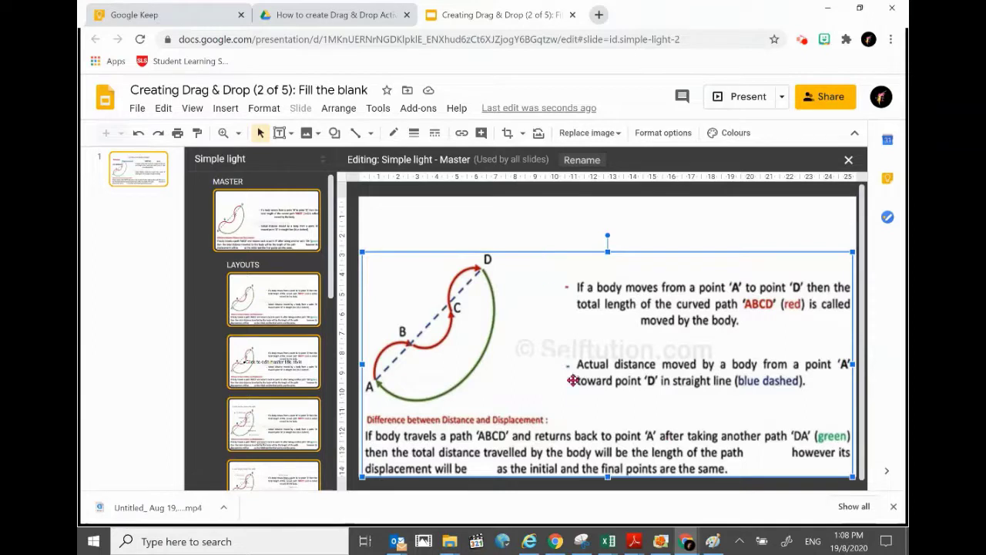
# Step: Give the picture on the master slide a dark blue border and set a thicker border weight
pyautogui.click(394, 135)
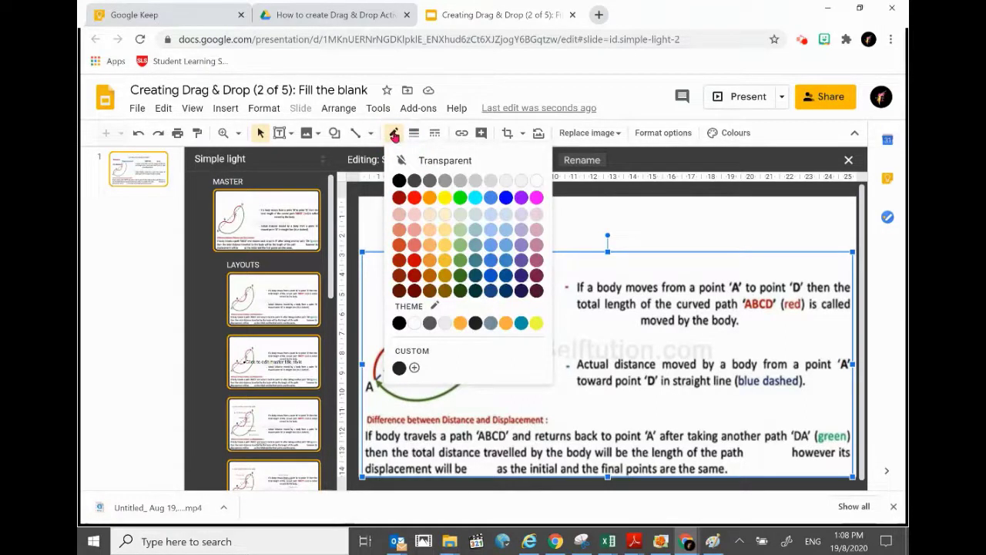
pyautogui.click(508, 293)
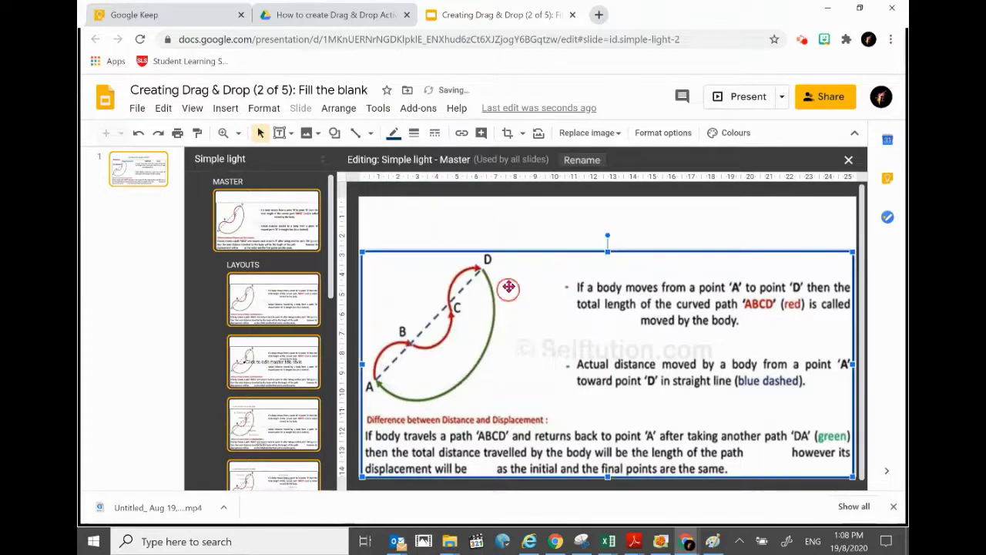
pyautogui.click(415, 133)
pyautogui.click(433, 224)
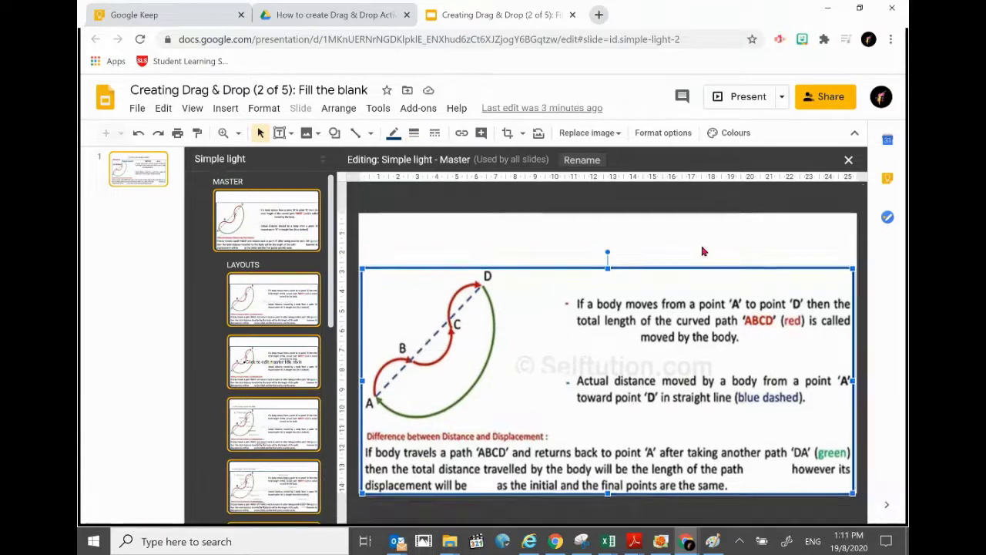
# Step: Return to slide 1 and cut the "Distance vs displacement" title box from it
pyautogui.click(702, 251)
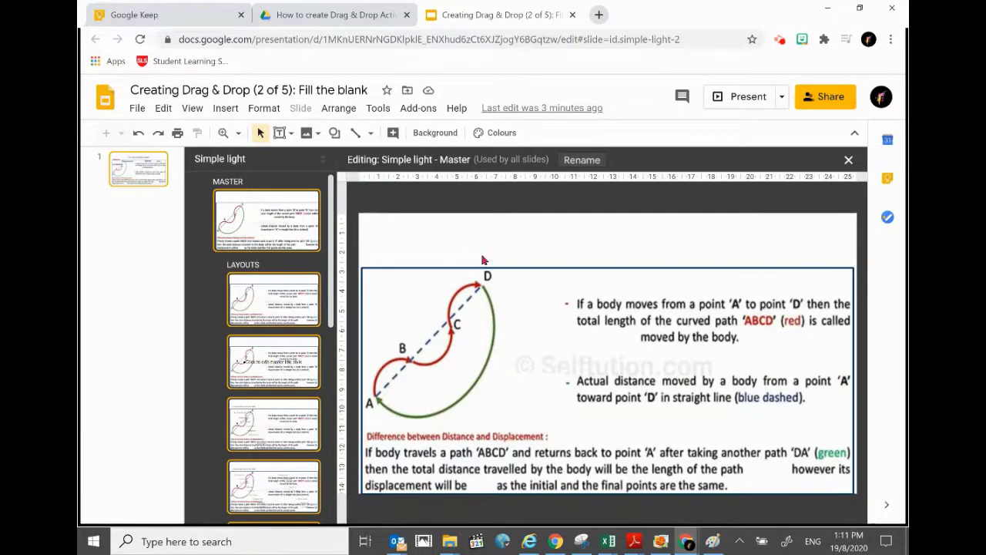
pyautogui.click(156, 171)
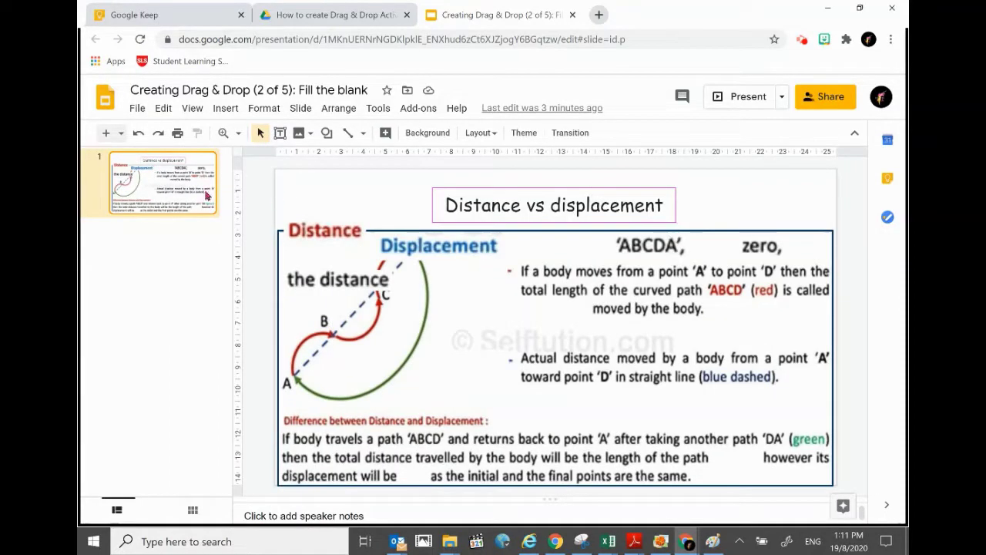
pyautogui.click(625, 187)
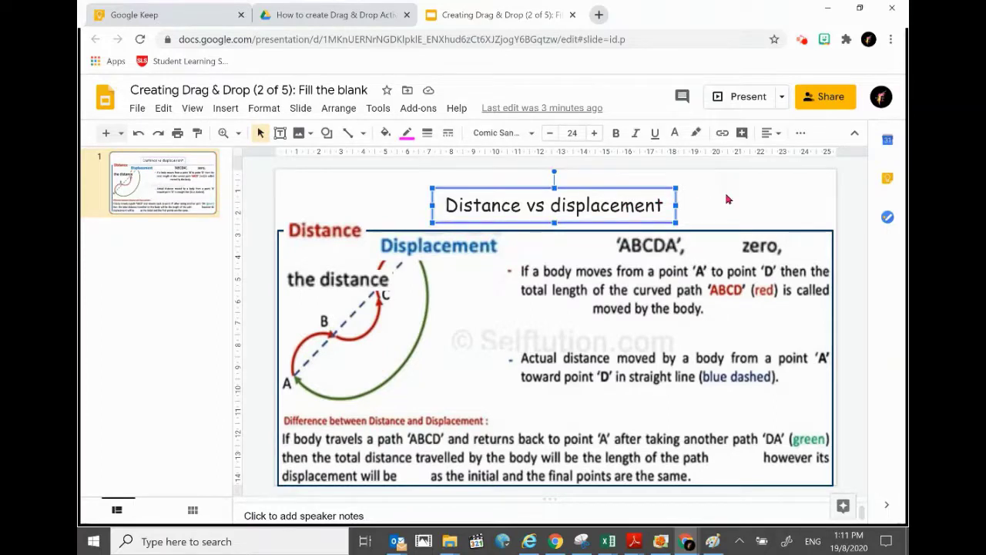
pyautogui.press('Delete')
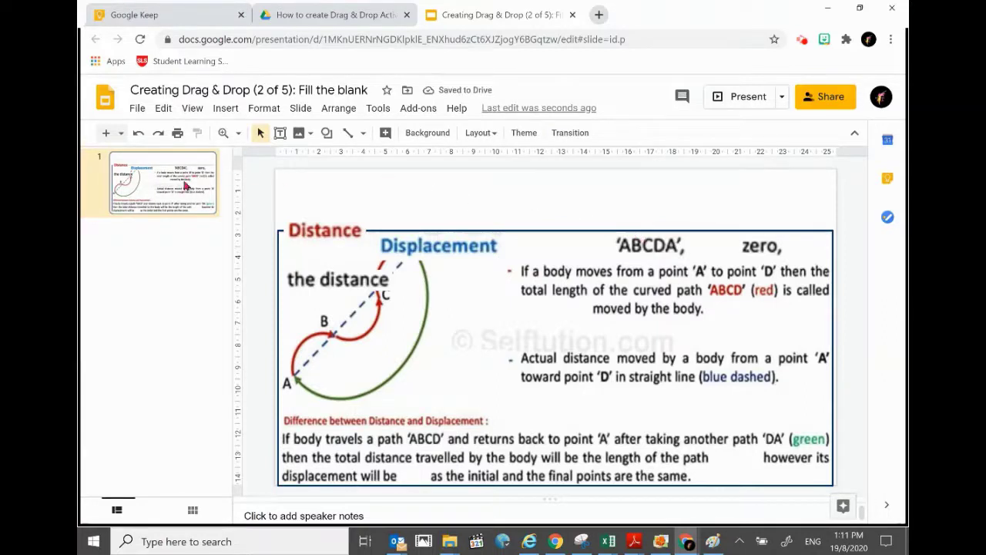
# Step: Open the master view, paste the title box onto the Title slide layout and move it up to the slide's upper edge
pyautogui.click(219, 114)
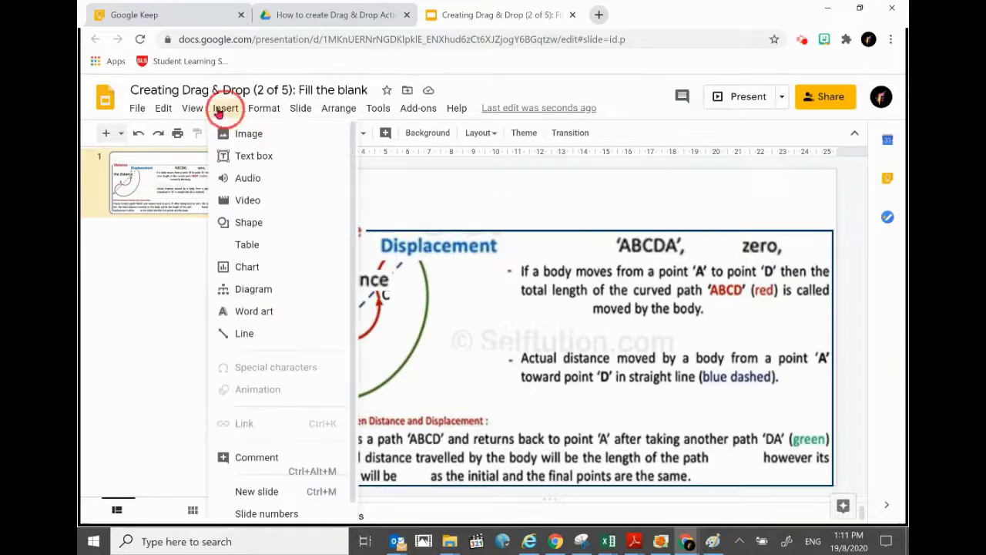
pyautogui.click(194, 111)
pyautogui.click(194, 109)
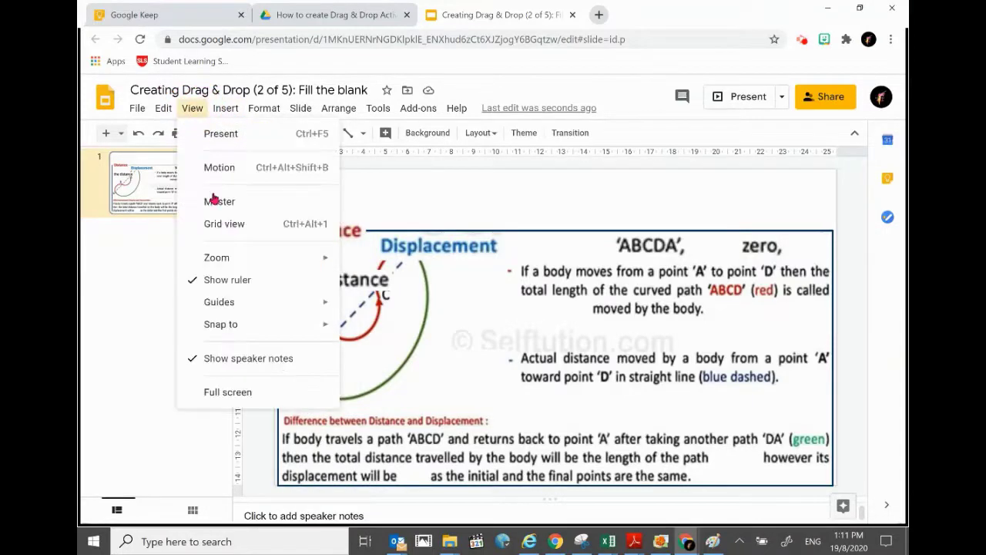
pyautogui.click(220, 201)
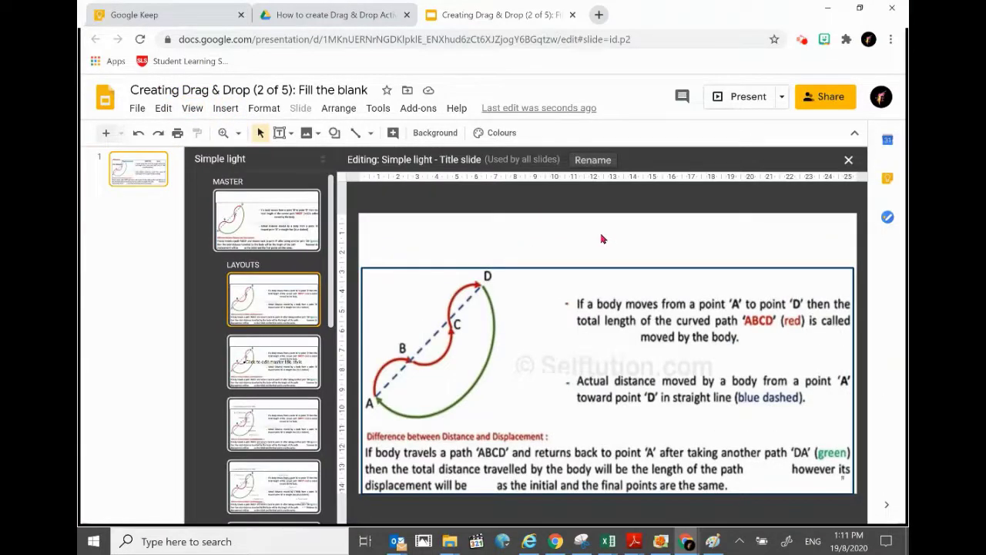
pyautogui.hotkey('ctrl', 'v')
pyautogui.moveTo(632, 227); pyautogui.dragTo(634, 208)
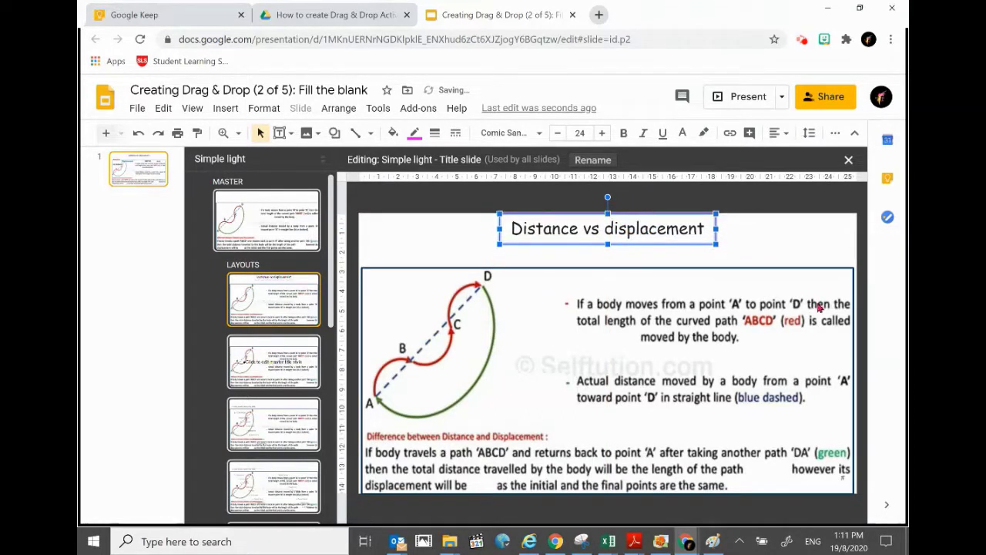
# Step: Return to slide 1 and fit the "Displacement" and "Distance" word pictures into the blanks before their definitions
pyautogui.click(145, 175)
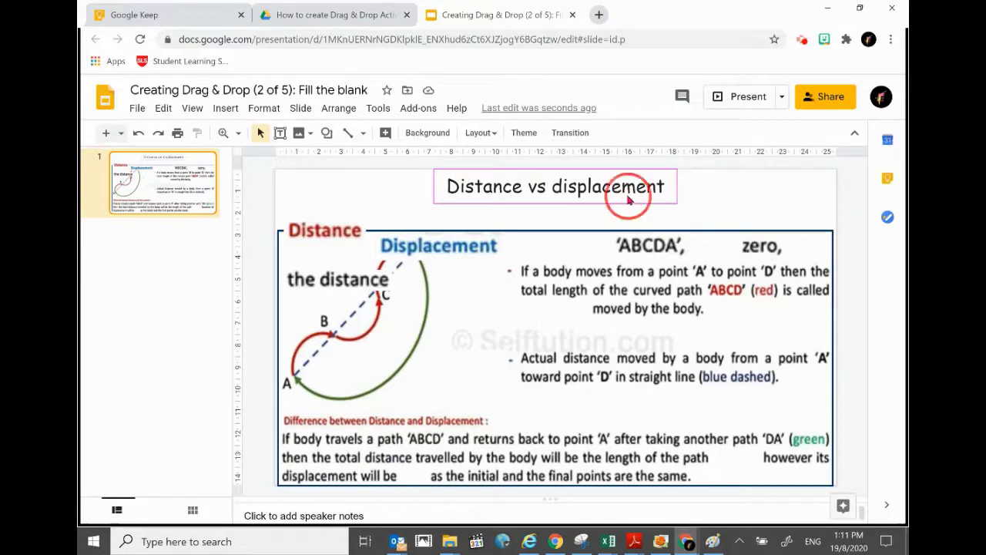
pyautogui.click(443, 245)
pyautogui.moveTo(472, 235); pyautogui.dragTo(490, 363)
pyautogui.click(487, 360)
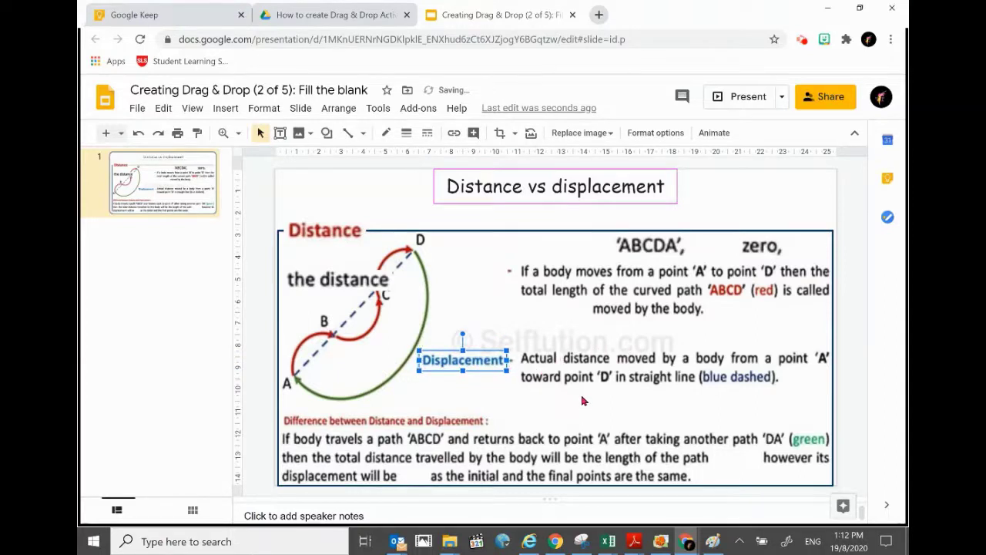
pyautogui.click(354, 236)
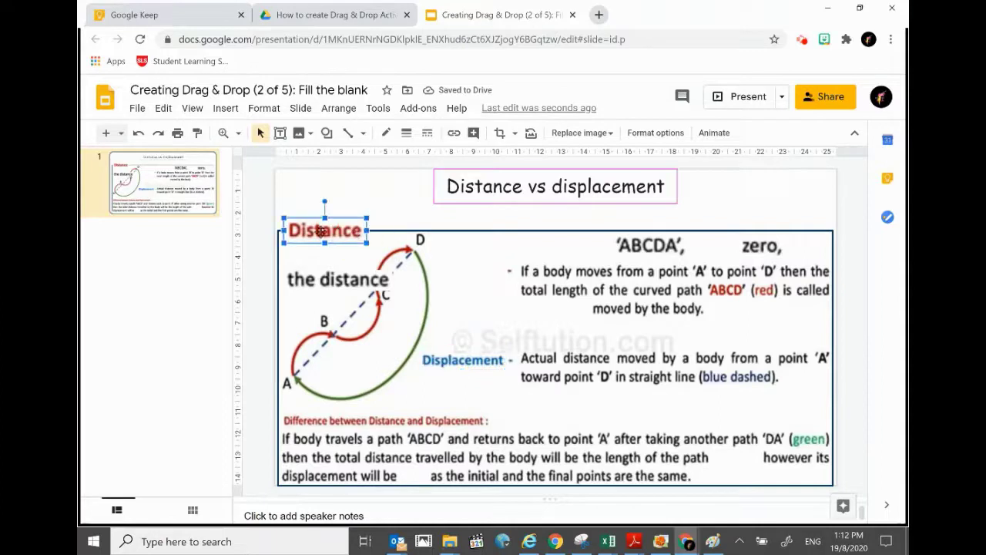
pyautogui.moveTo(340, 238); pyautogui.dragTo(441, 264)
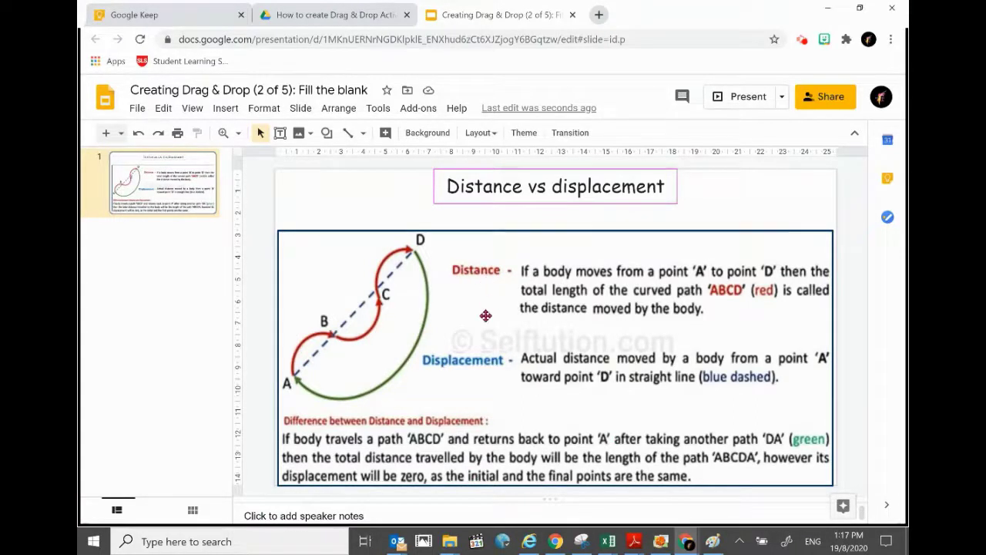
# Step: Give all five word pictures, "Distance", "Displacement", "the distance", "'ABCDA'," and "zero,", a dark grey border
pyautogui.click(477, 270)
pyautogui.keyDown('shift'); pyautogui.click(482, 362); pyautogui.keyUp('shift')
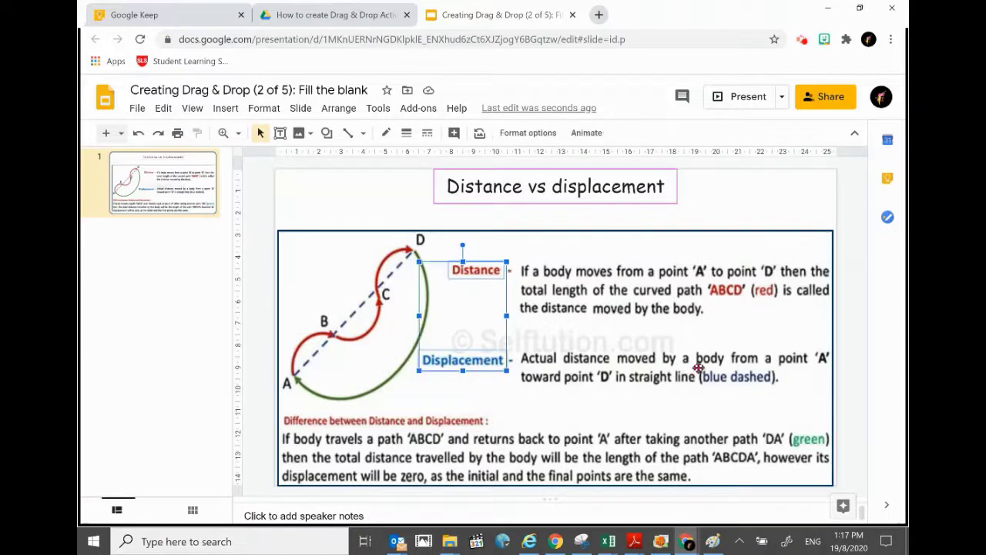
pyautogui.keyDown('shift'); pyautogui.click(564, 307); pyautogui.keyUp('shift')
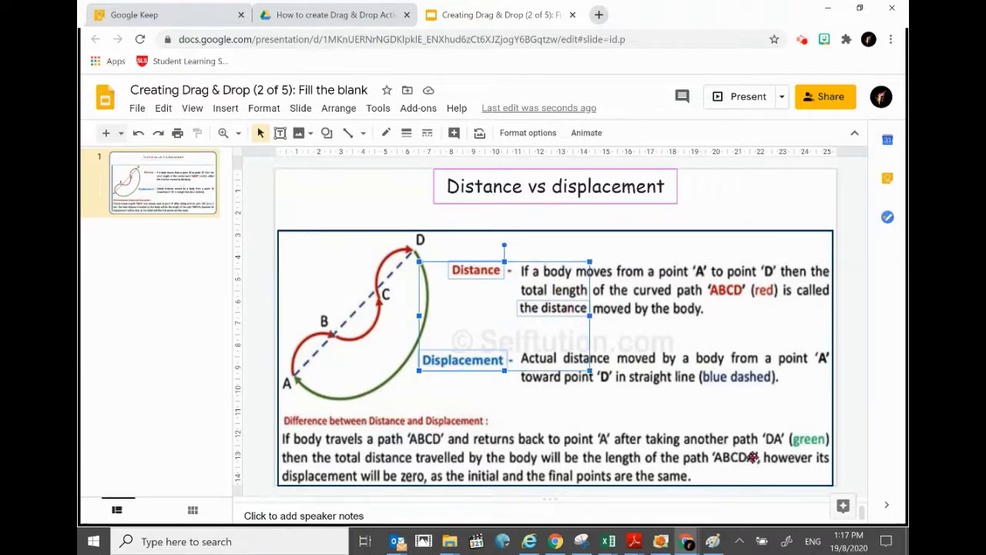
pyautogui.keyDown('shift'); pyautogui.click(732, 465); pyautogui.keyUp('shift')
pyautogui.keyDown('shift'); pyautogui.click(413, 475); pyautogui.keyUp('shift')
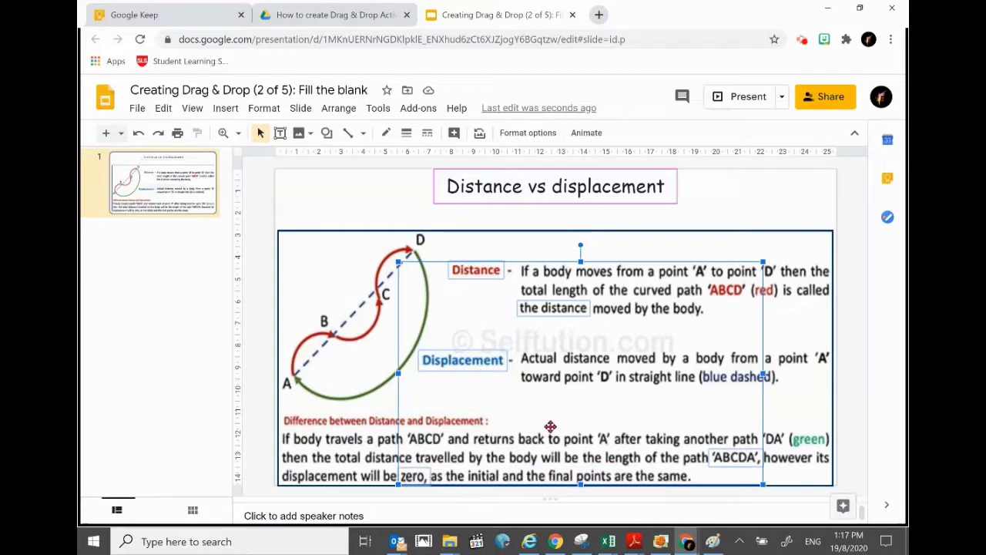
pyautogui.click(385, 134)
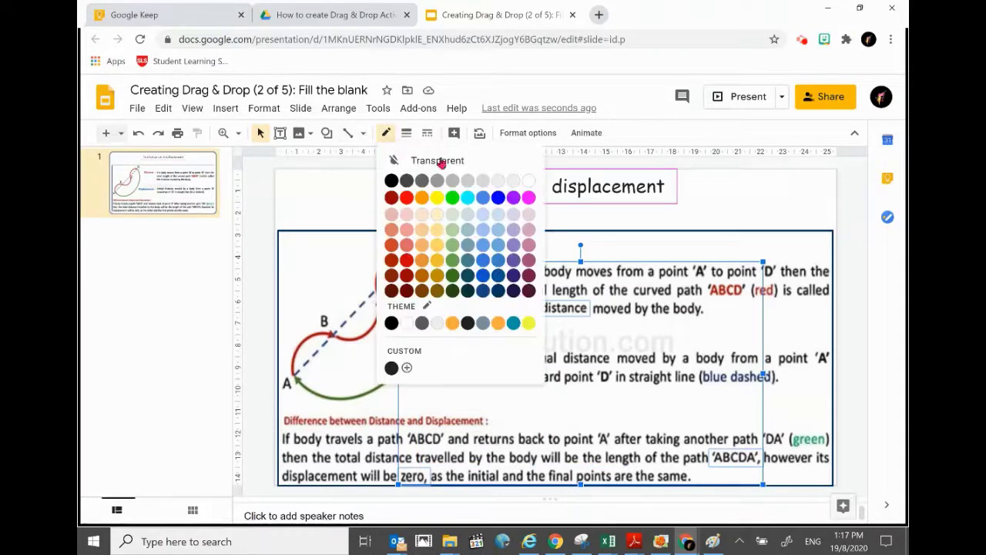
pyautogui.click(415, 184)
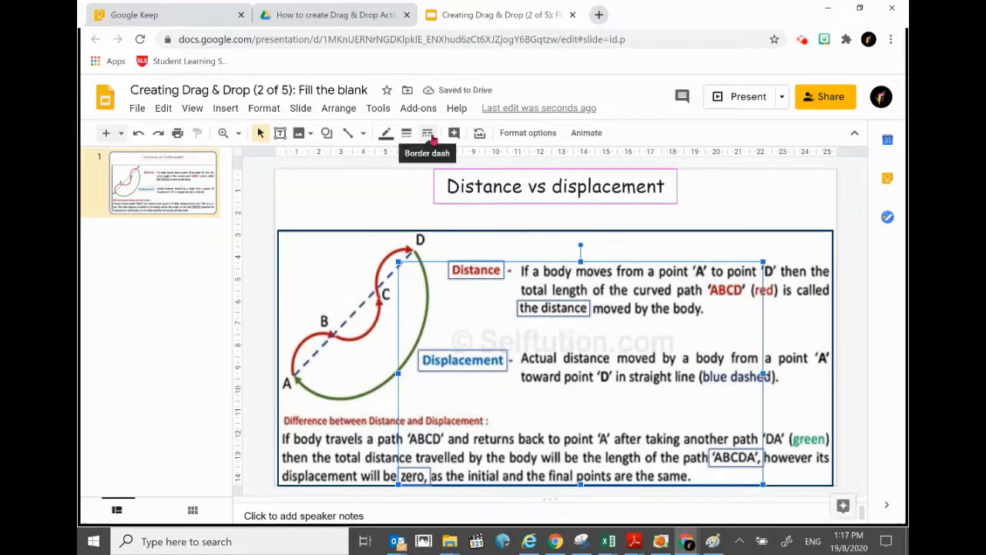
pyautogui.click(533, 244)
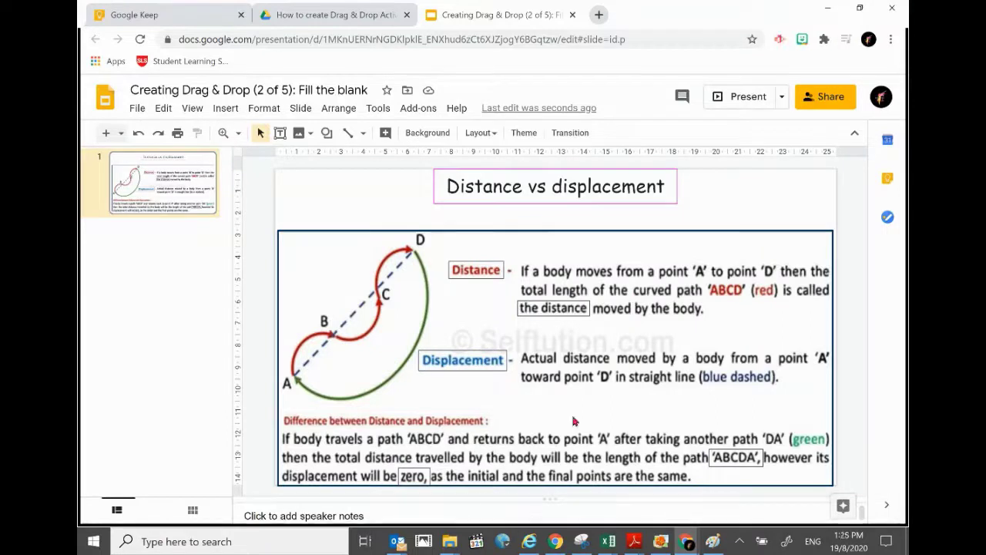
# Step: Move the "Distance" and "Displacement" word pictures out of their blanks into a row above the bordered picture
pyautogui.moveTo(475, 268); pyautogui.dragTo(312, 213)
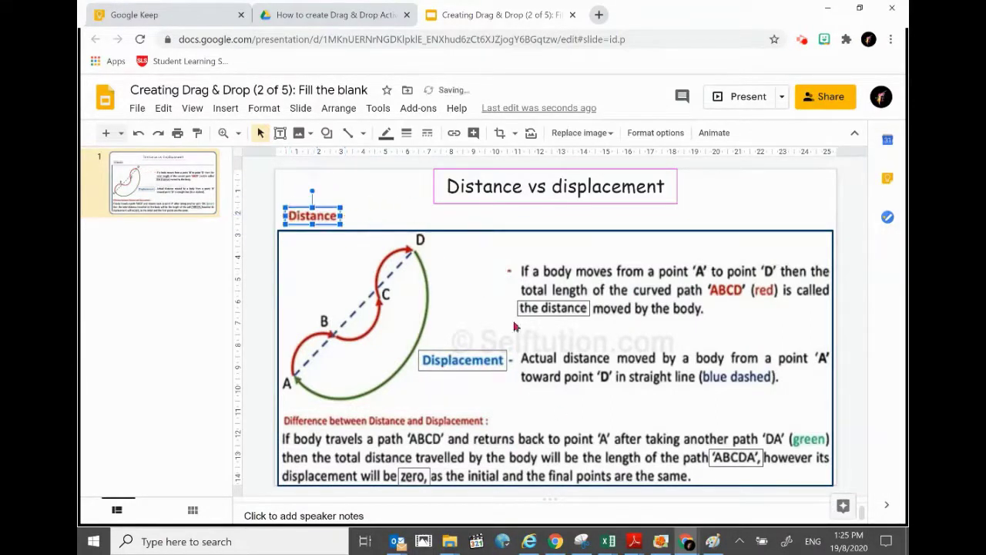
pyautogui.moveTo(462, 360); pyautogui.dragTo(420, 212)
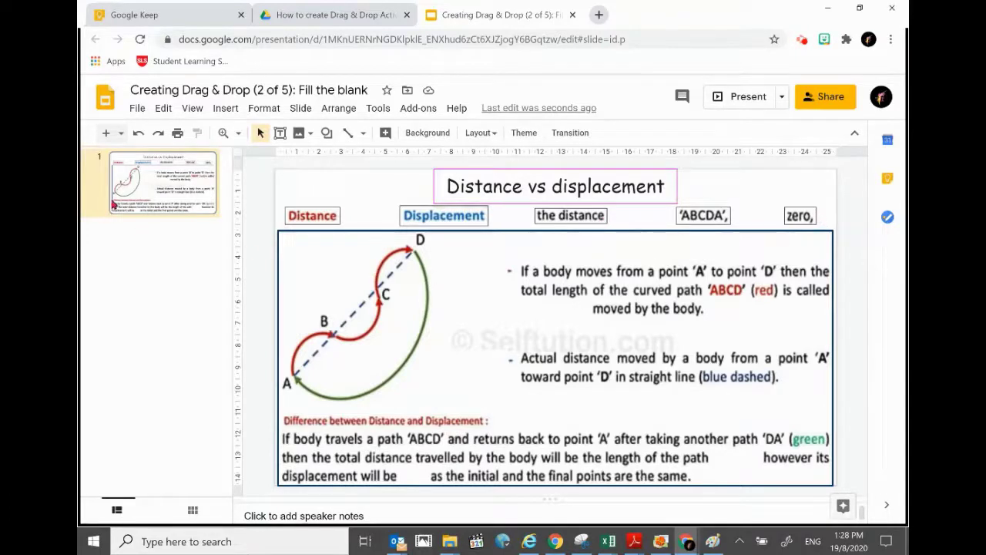
# Step: Open the master view and draw a rectangle on the Title slide layout over the blank before "If a body moves"
pyautogui.click(157, 188)
pyautogui.click(192, 108)
pyautogui.click(219, 202)
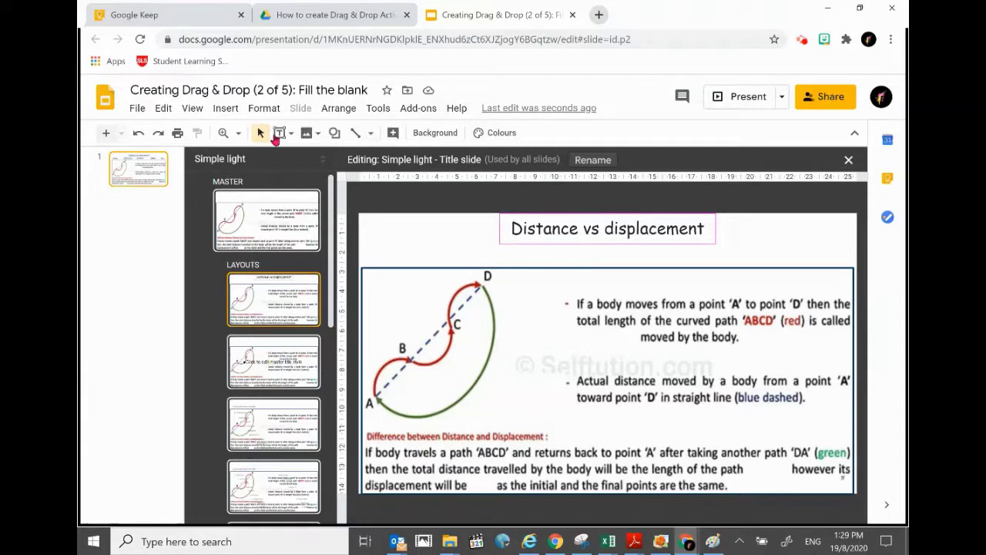
pyautogui.click(338, 134)
pyautogui.moveTo(363, 158)
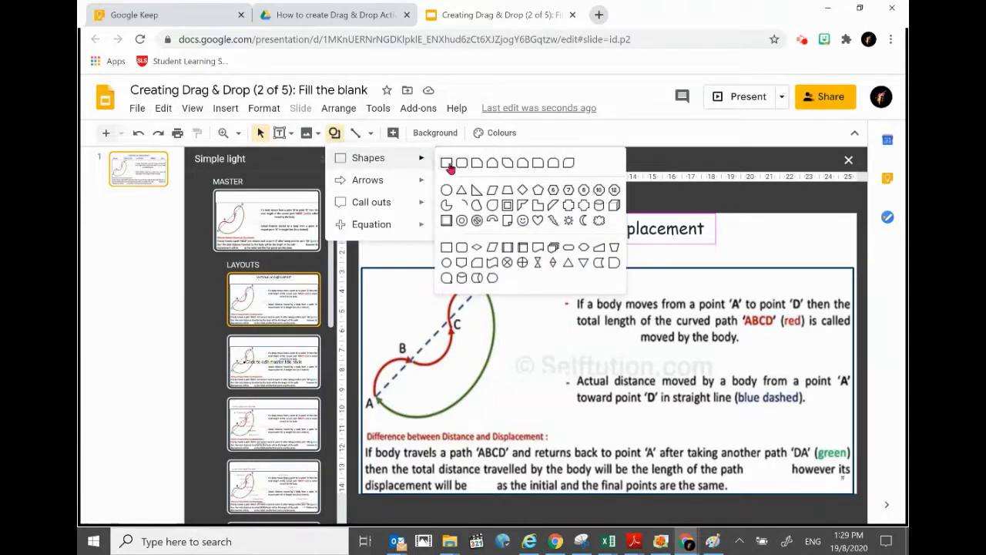
pyautogui.click(448, 164)
pyautogui.moveTo(497, 292); pyautogui.dragTo(562, 315)
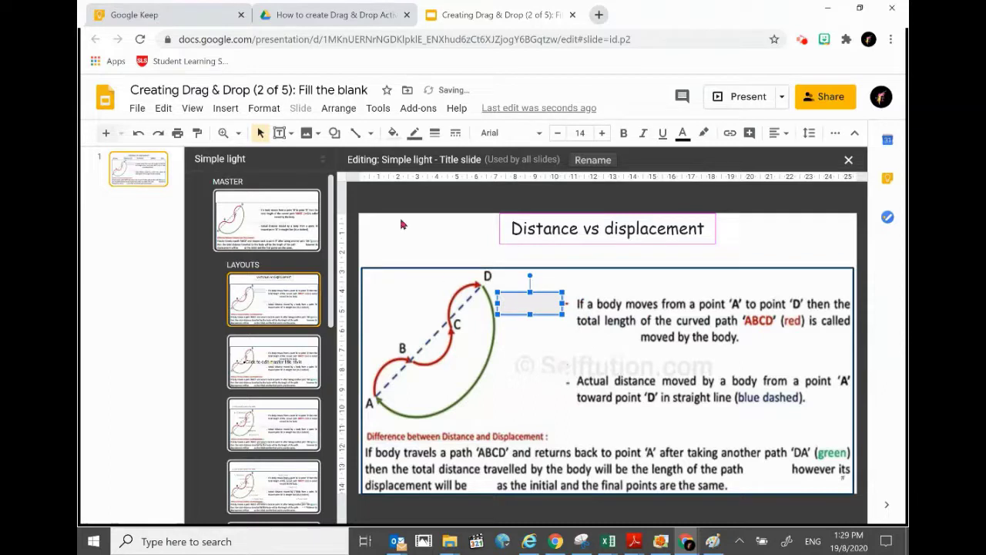
# Step: Draw rectangles over the blanks before "Actual distance moved" and before "moved by the body" on the Title slide layout
pyautogui.click(334, 133)
pyautogui.moveTo(376, 167)
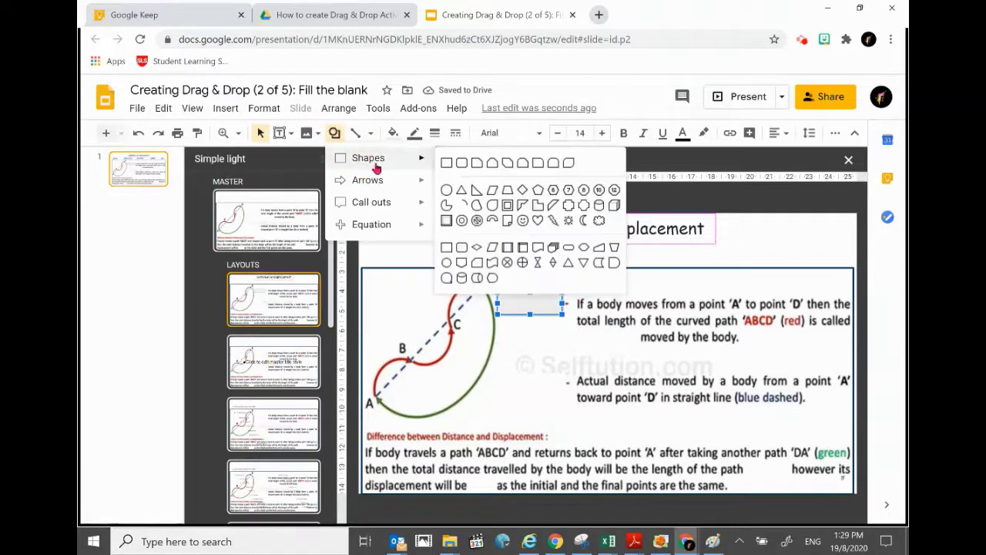
pyautogui.click(462, 164)
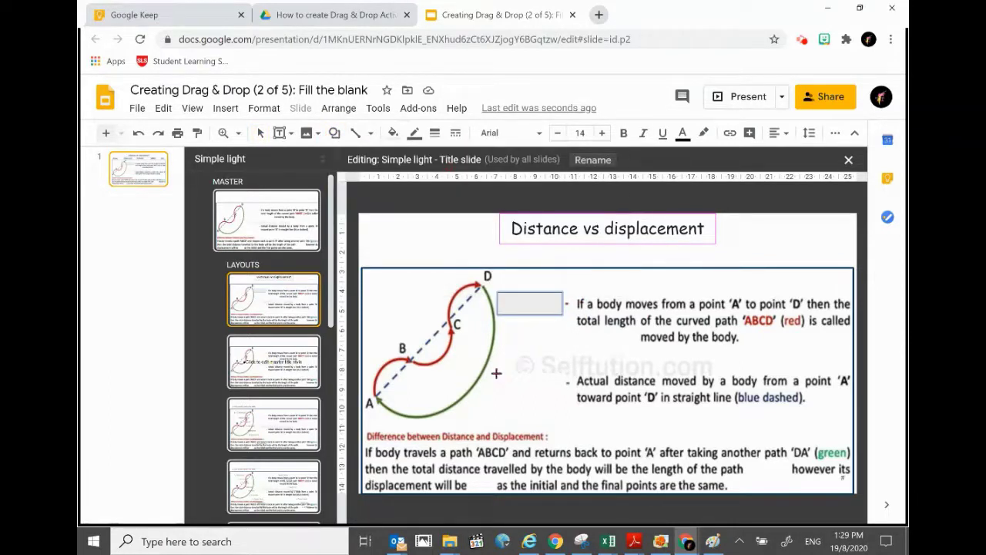
pyautogui.moveTo(487, 370); pyautogui.dragTo(565, 395)
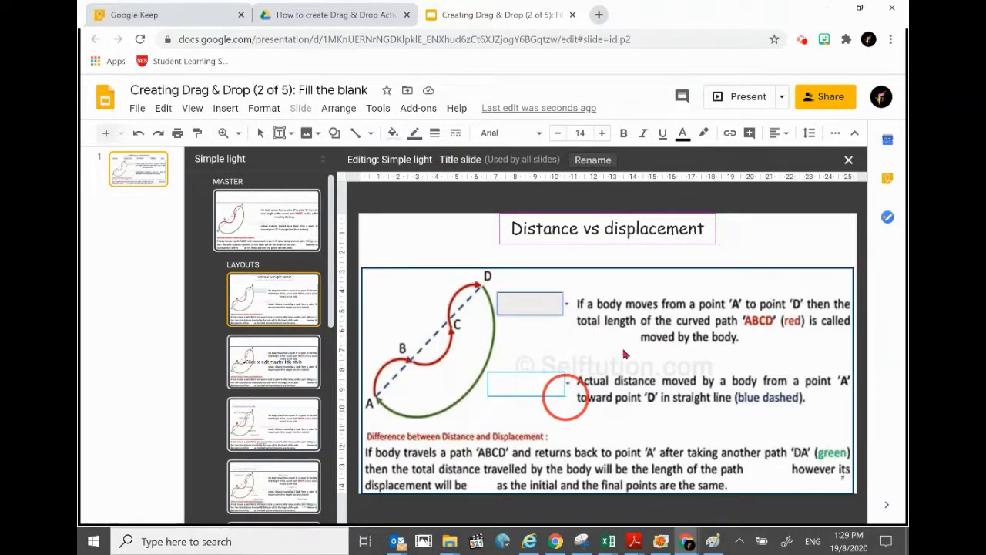
pyautogui.click(335, 133)
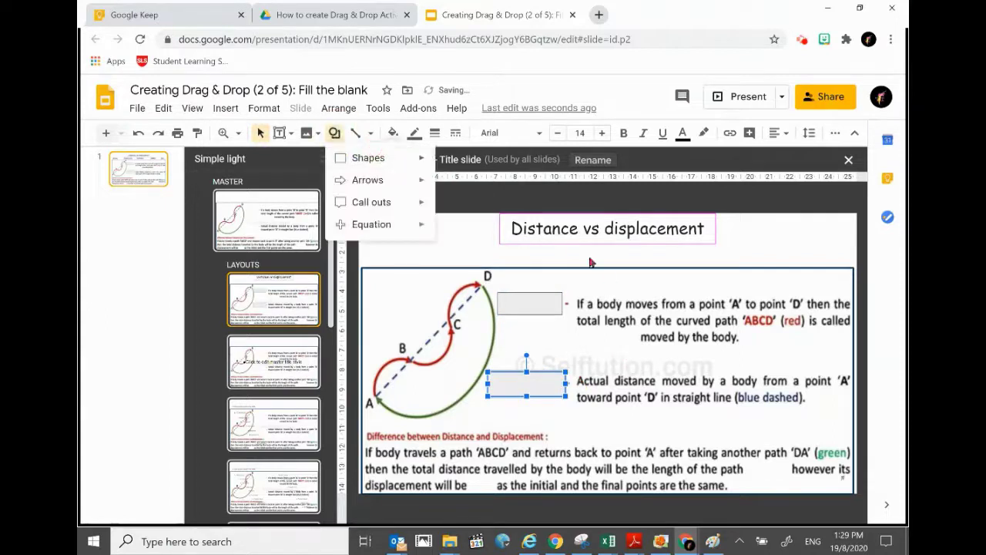
pyautogui.moveTo(359, 158)
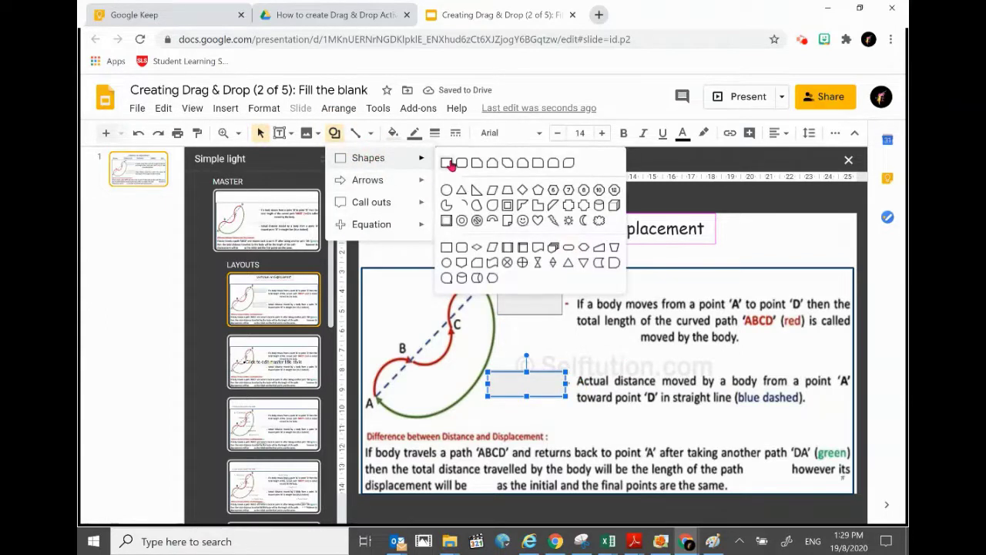
pyautogui.click(452, 163)
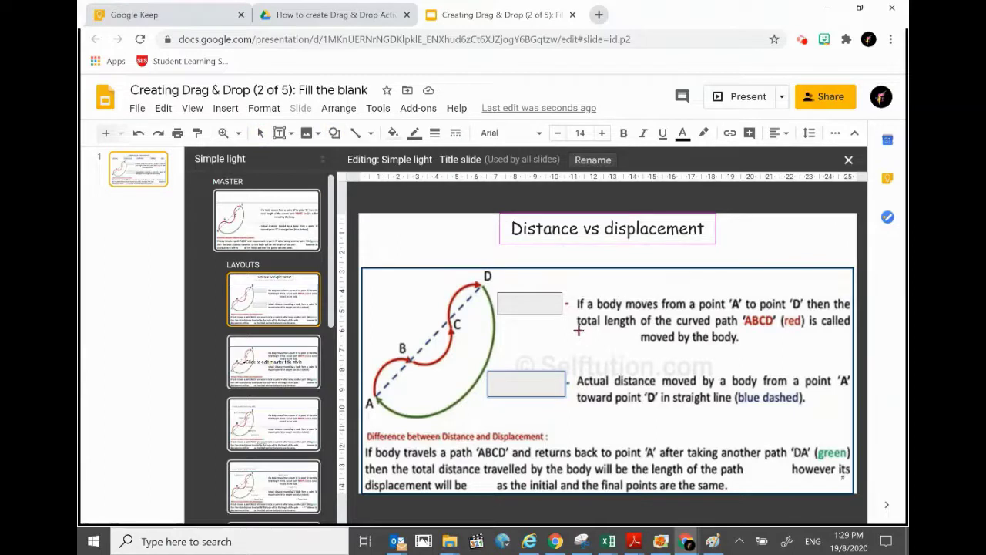
pyautogui.moveTo(576, 328); pyautogui.dragTo(637, 346)
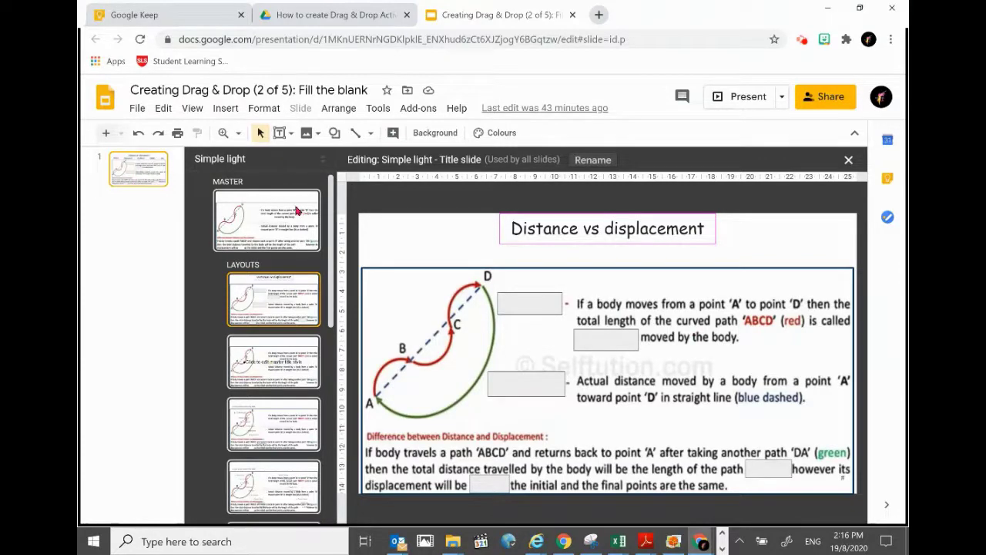
# Step: Return to slide 1 and try out the activity by moving all five words into their matching blank boxes
pyautogui.click(140, 163)
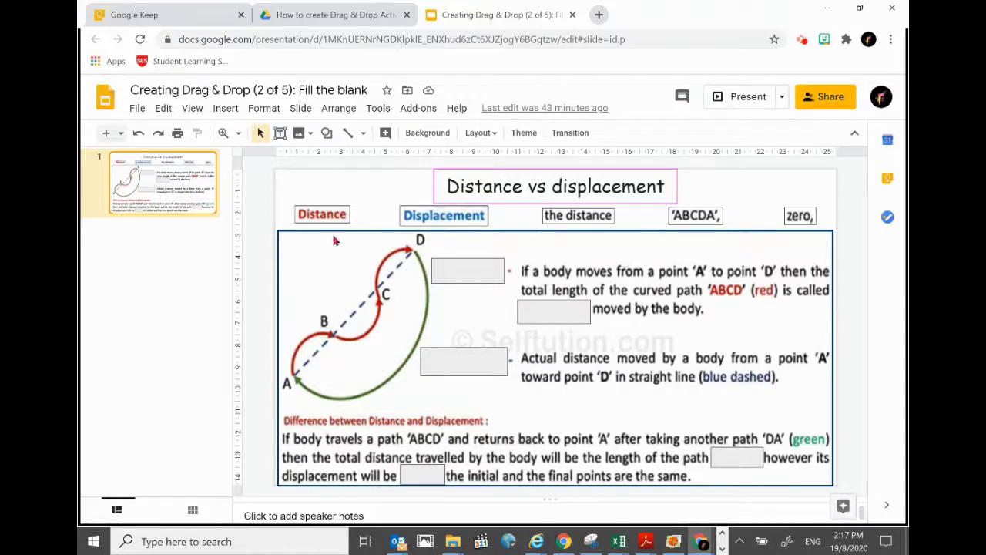
pyautogui.moveTo(328, 214); pyautogui.dragTo(473, 272)
pyautogui.moveTo(447, 216); pyautogui.dragTo(465, 360)
pyautogui.moveTo(577, 215); pyautogui.dragTo(538, 312)
pyautogui.moveTo(689, 213); pyautogui.dragTo(731, 455)
pyautogui.moveTo(801, 218); pyautogui.dragTo(422, 474)
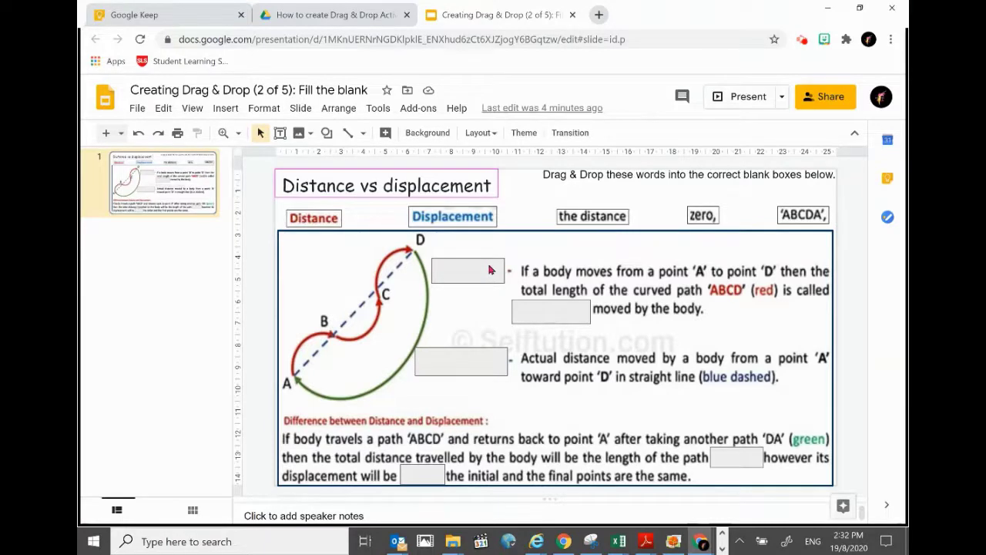
# Step: Move the "Distance" word slightly up in the word row and select each other word in turn to check it separately
pyautogui.click(324, 221)
pyautogui.moveTo(359, 227); pyautogui.dragTo(325, 213)
pyautogui.click(447, 215)
pyautogui.click(609, 219)
pyautogui.click(703, 218)
pyautogui.click(818, 218)
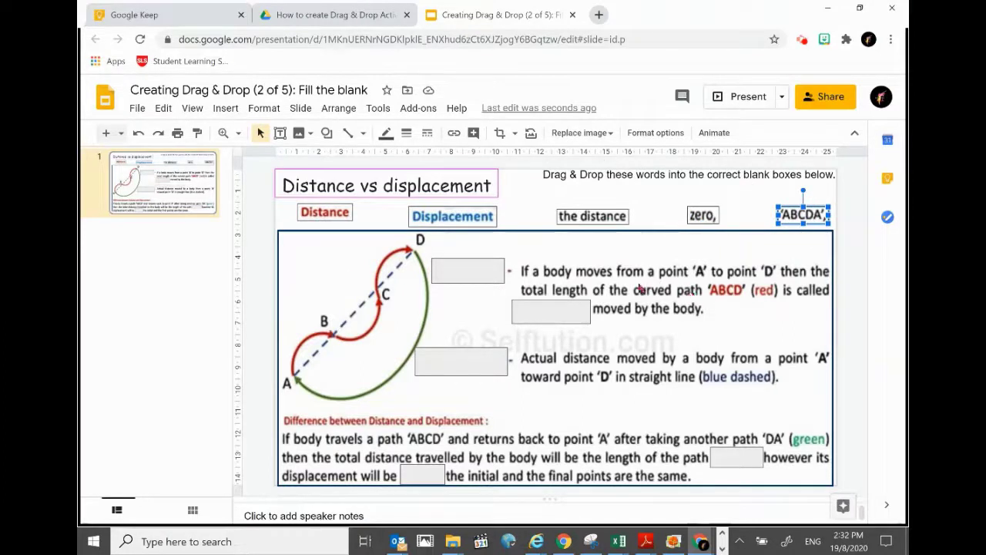
pyautogui.click(524, 189)
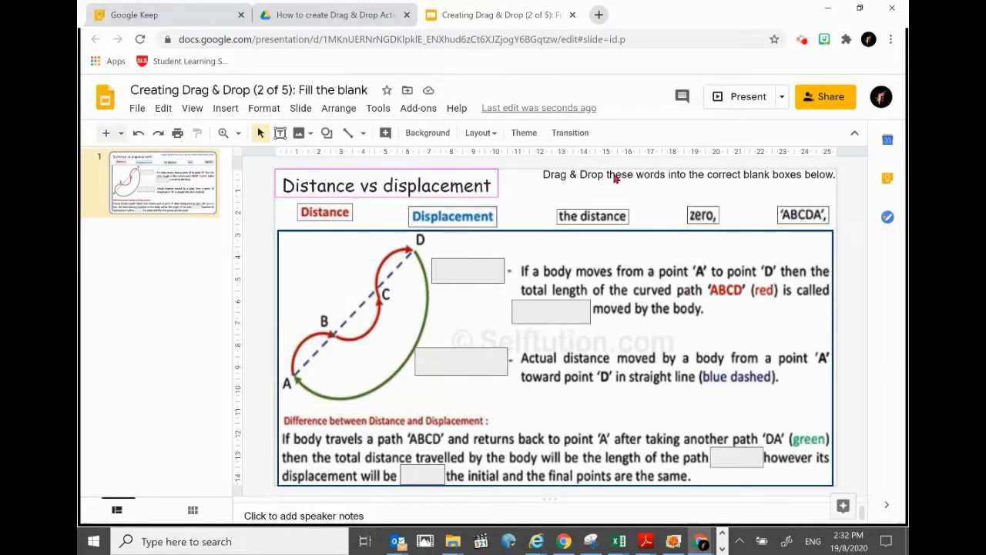